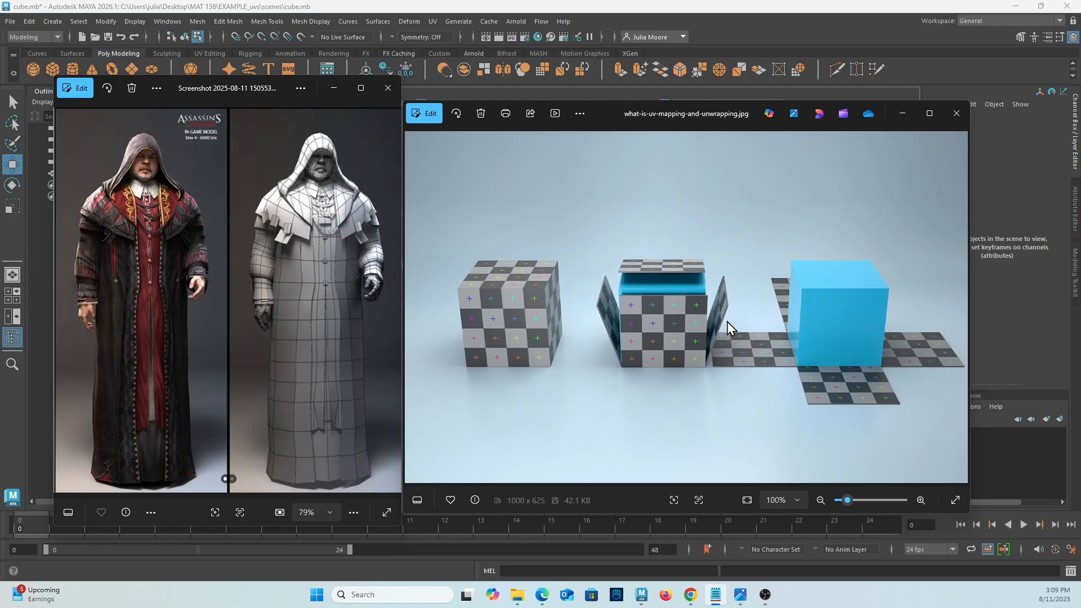
# Bring up the paper-cube folding reference image, and minimise all open reference images to uncover the cube in the scene
pyautogui.moveTo(741, 595)
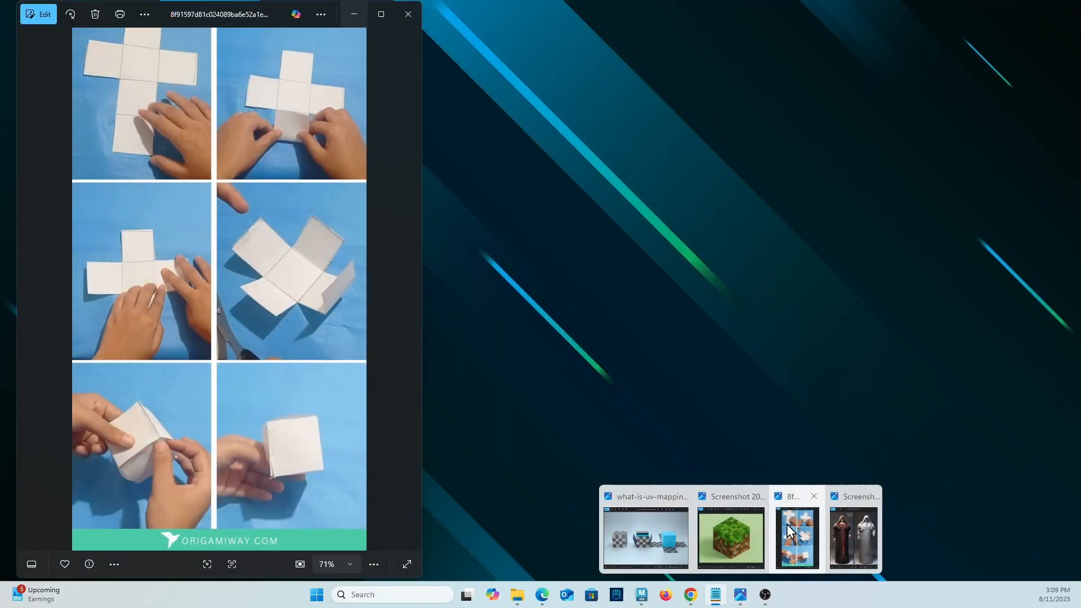
pyautogui.click(786, 523)
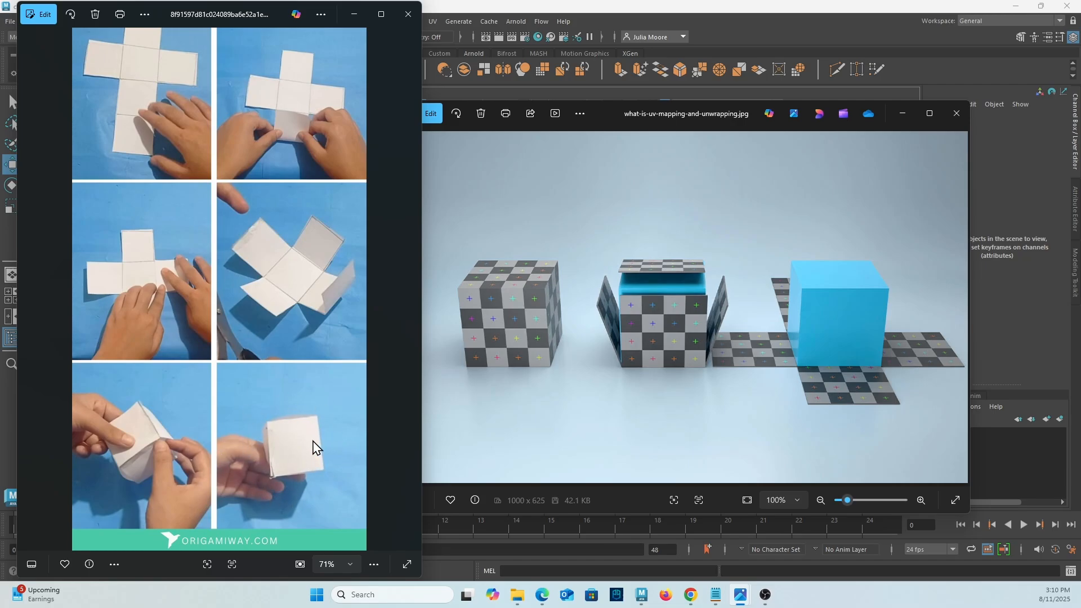
pyautogui.click(365, 17)
pyautogui.click(903, 114)
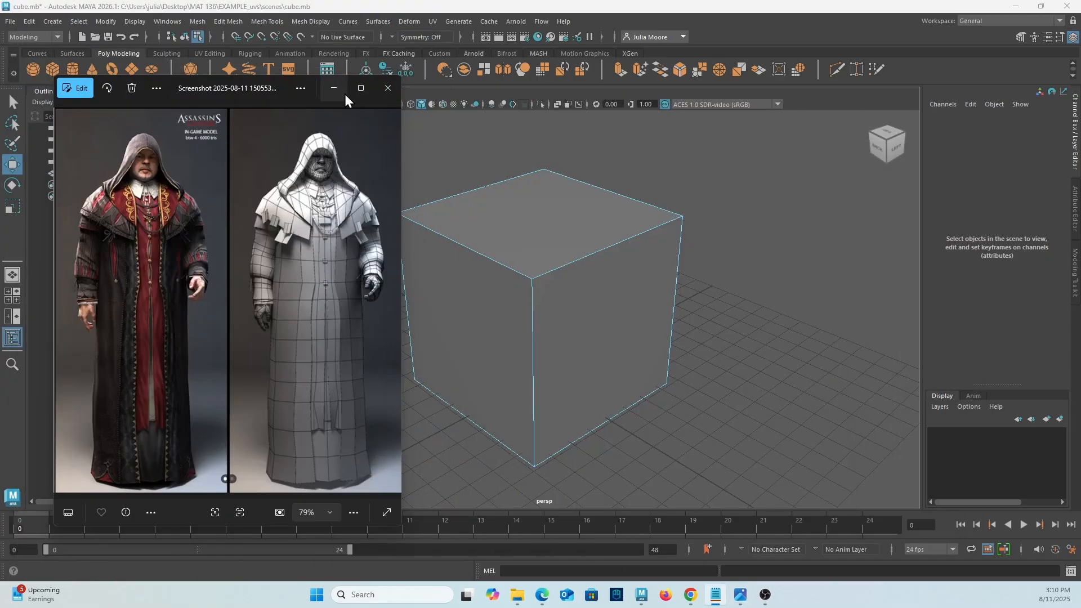
pyautogui.click(339, 92)
pyautogui.click(554, 312)
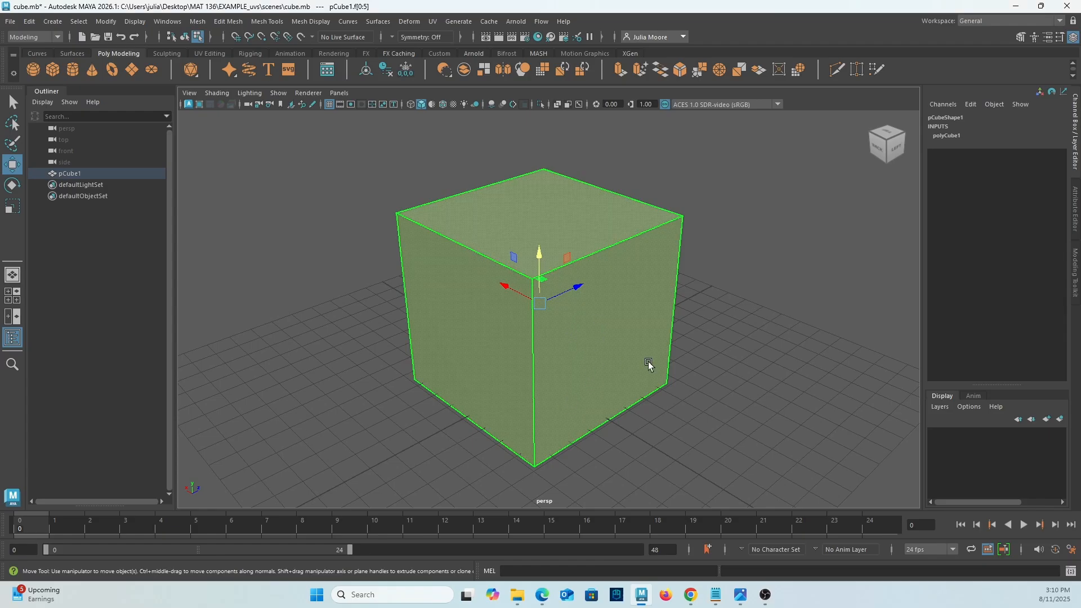
pyautogui.click(703, 397)
pyautogui.moveTo(703, 397)
pyautogui.keyDown('alt'); pyautogui.mouseDown()
pyautogui.moveTo(691, 401)
pyautogui.moveTo(719, 397)
pyautogui.moveTo(694, 397)
pyautogui.mouseUp(); pyautogui.keyUp('alt')
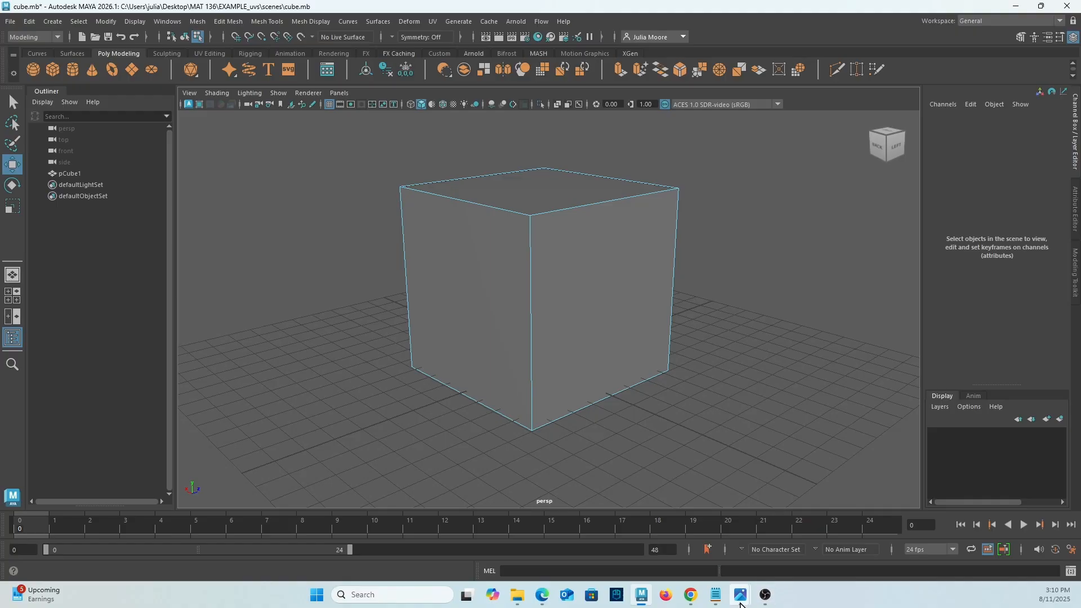
# View the grass block reference image and minimise it
pyautogui.moveTo(741, 603)
pyautogui.click(729, 526)
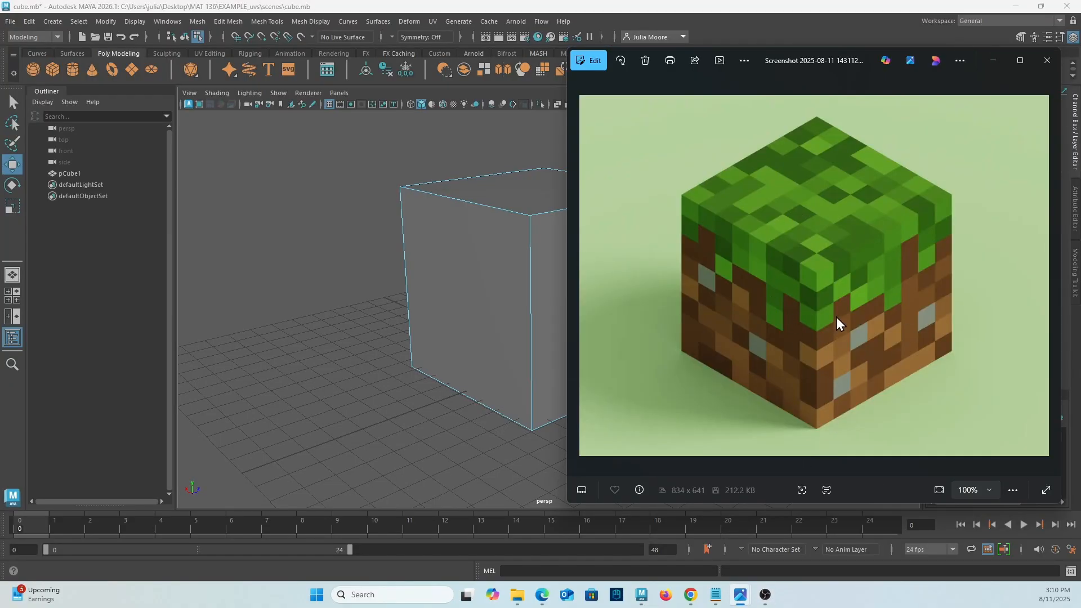
pyautogui.click(993, 61)
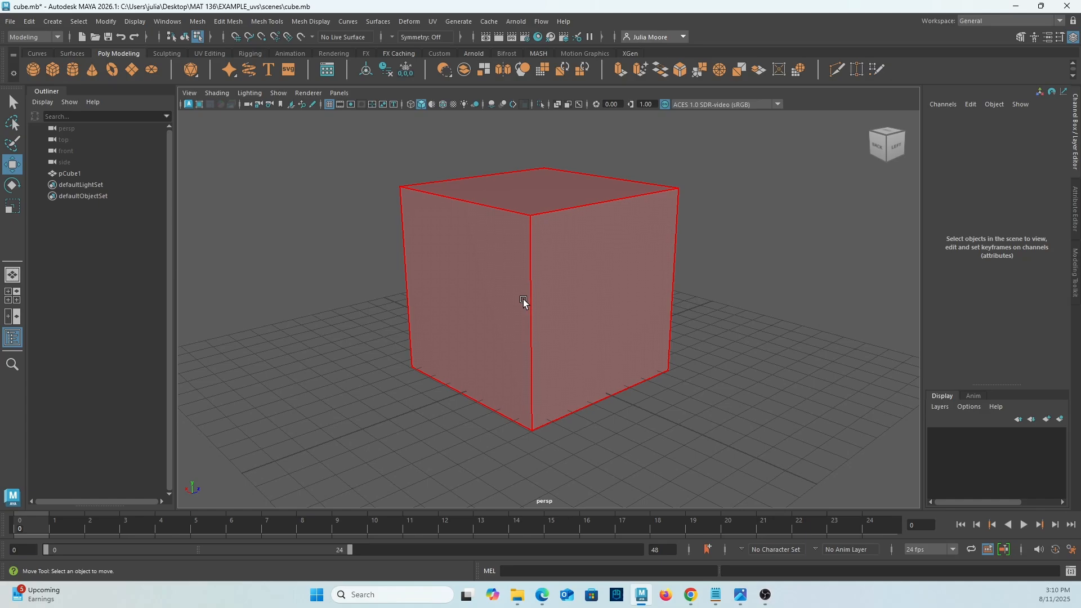
# Return the cube to object selection mode, deselect it and switch to the UV Editing workspace
pyautogui.moveTo(613, 240); pyautogui.dragTo(666, 228, button='right')
pyautogui.click(785, 269)
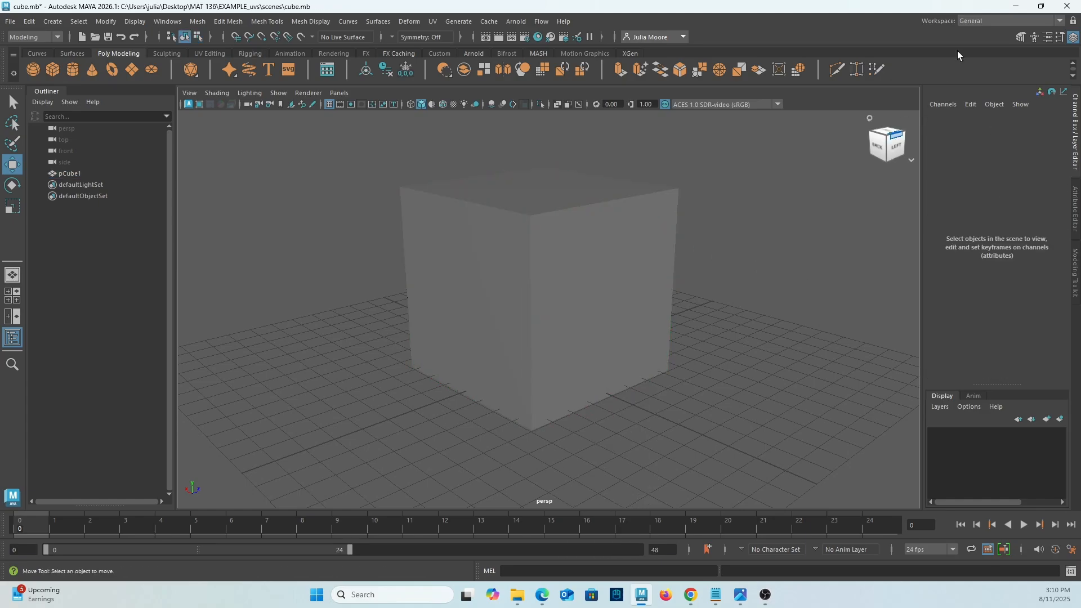
pyautogui.click(991, 23)
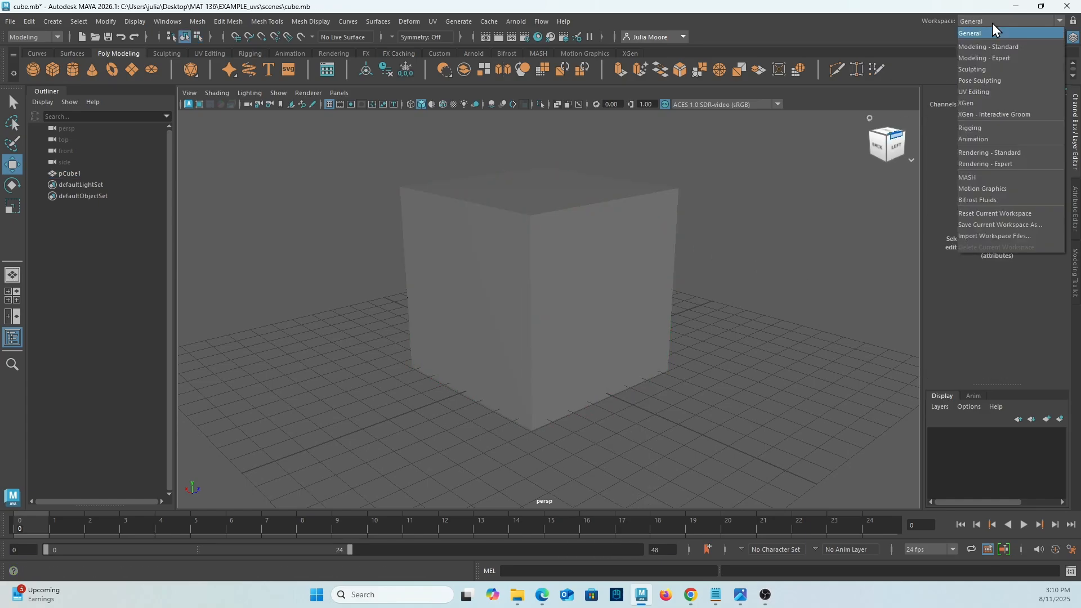
pyautogui.click(996, 93)
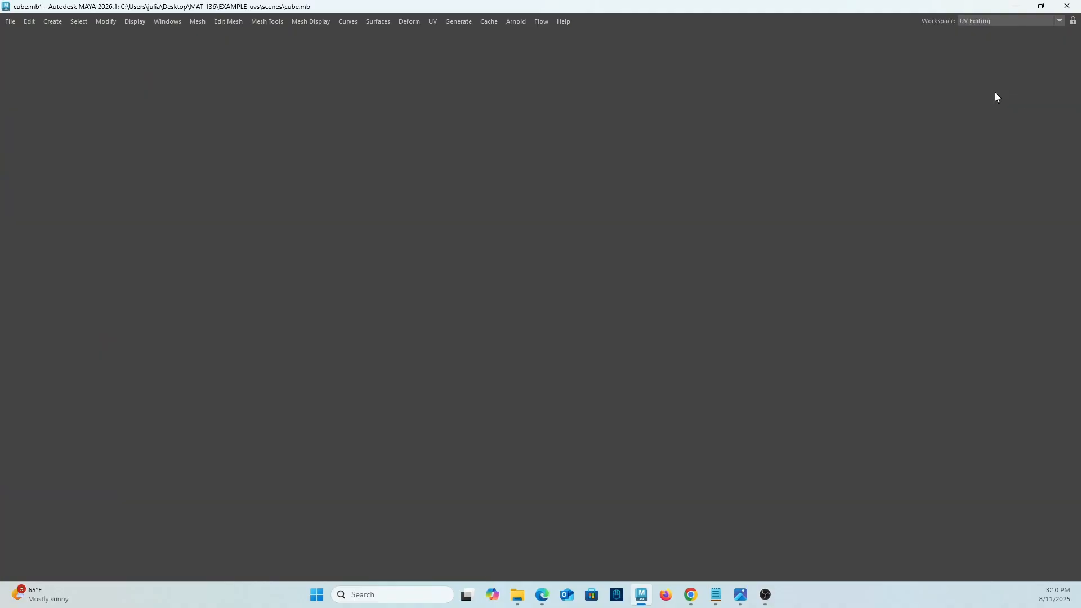
# Select the cube and pick its entire UV shell in UV Shell mode in the UV Editor
pyautogui.click(407, 320)
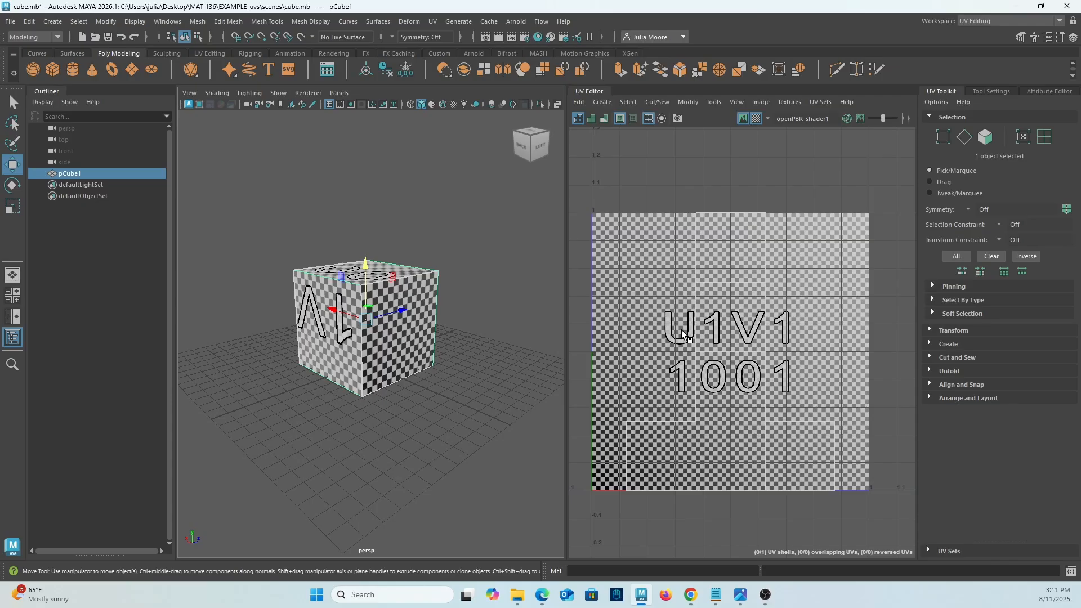
pyautogui.rightClick(739, 313)
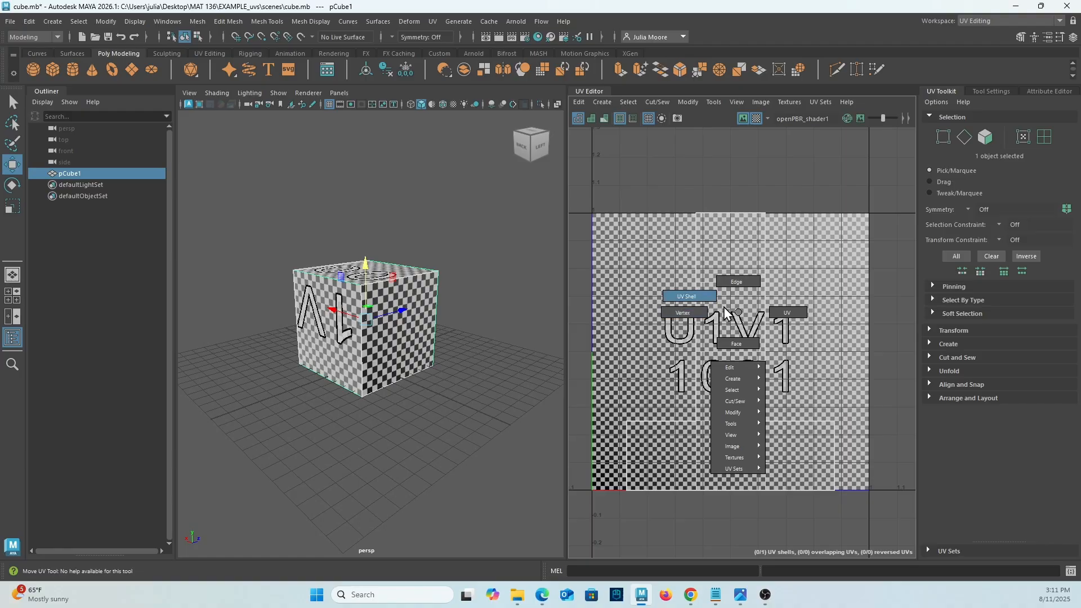
pyautogui.click(726, 312)
pyautogui.click(727, 309)
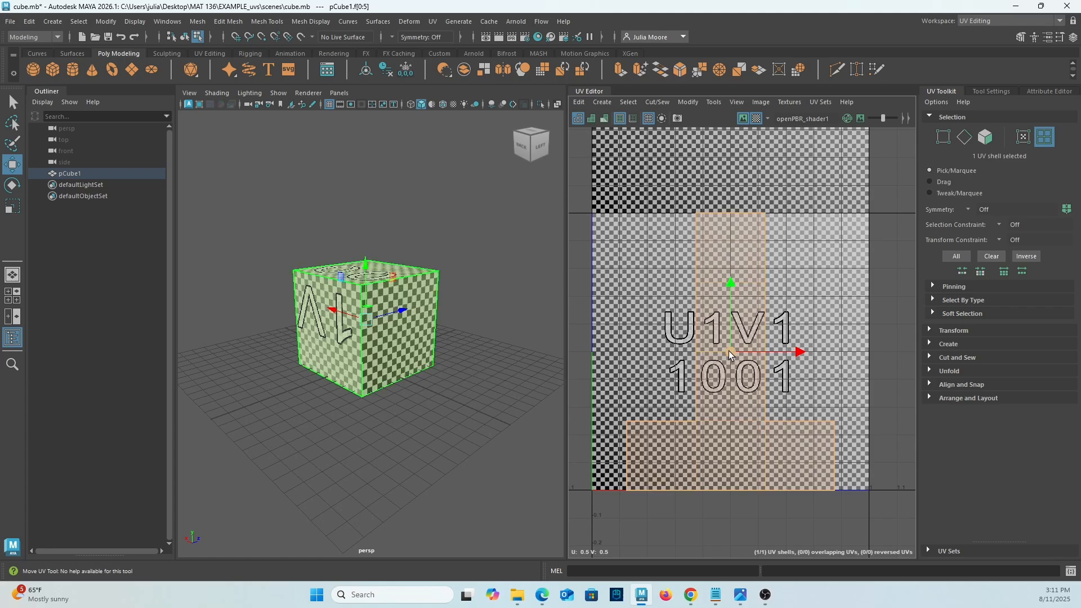
# Slide the UV shell back and forth over the checker tile, leaving it at about U 0.433, V 0.52
pyautogui.moveTo(730, 354)
pyautogui.mouseDown()
pyautogui.moveTo(751, 346)
pyautogui.moveTo(718, 371)
pyautogui.moveTo(712, 356)
pyautogui.mouseUp()
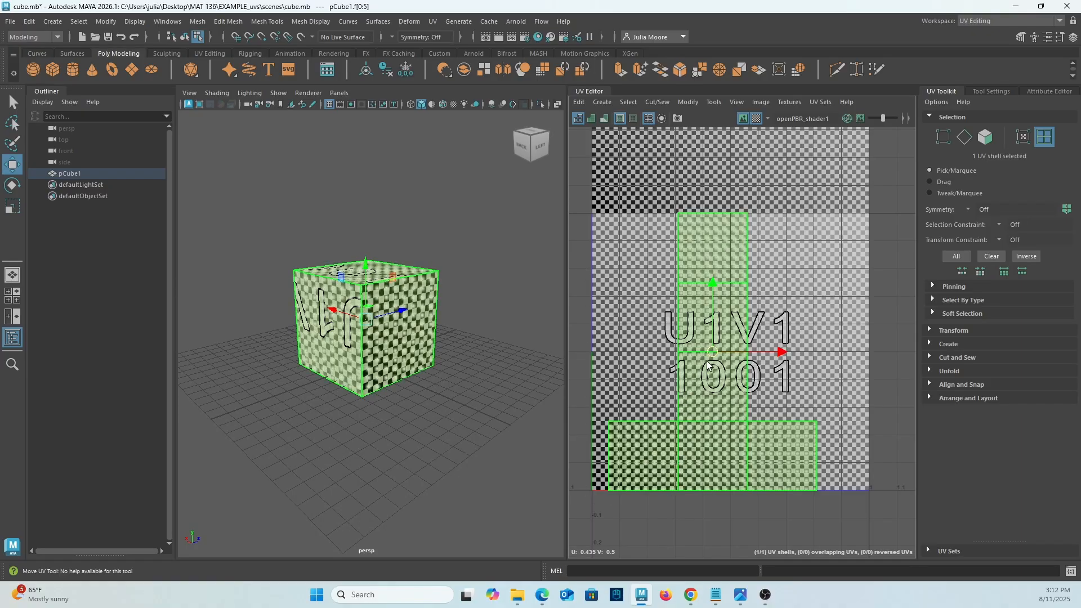
pyautogui.moveTo(708, 355)
pyautogui.mouseDown()
pyautogui.moveTo(754, 353)
pyautogui.moveTo(688, 353)
pyautogui.moveTo(744, 336)
pyautogui.moveTo(710, 361)
pyautogui.moveTo(716, 319)
pyautogui.moveTo(709, 370)
pyautogui.moveTo(732, 340)
pyautogui.moveTo(730, 355)
pyautogui.mouseUp()
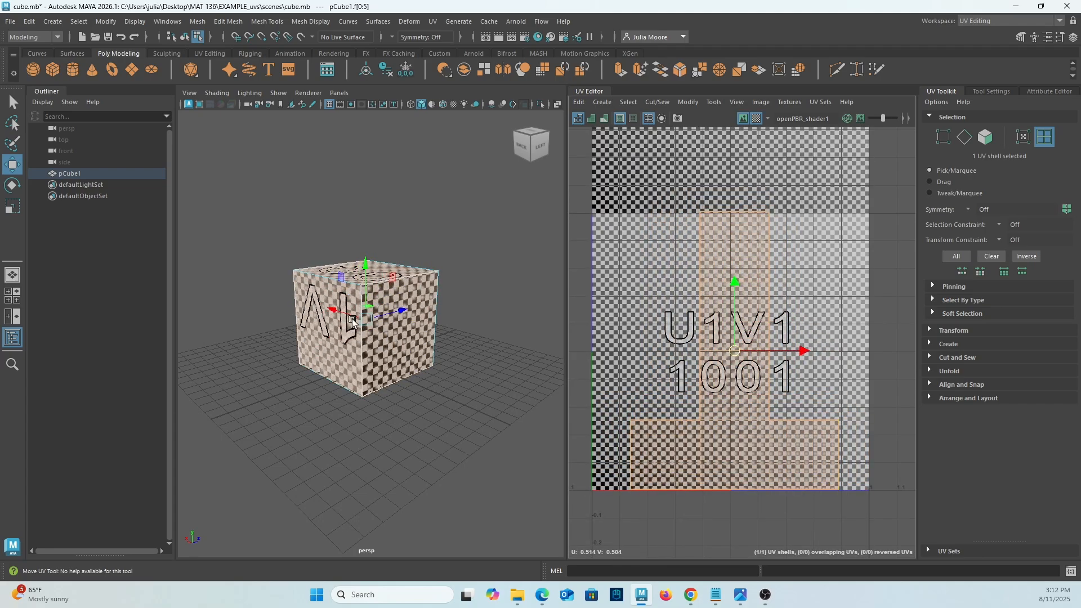
pyautogui.moveTo(732, 350)
pyautogui.mouseDown()
pyautogui.moveTo(704, 358)
pyautogui.moveTo(719, 371)
pyautogui.moveTo(711, 373)
pyautogui.moveTo(730, 351)
pyautogui.moveTo(714, 350)
pyautogui.mouseUp()
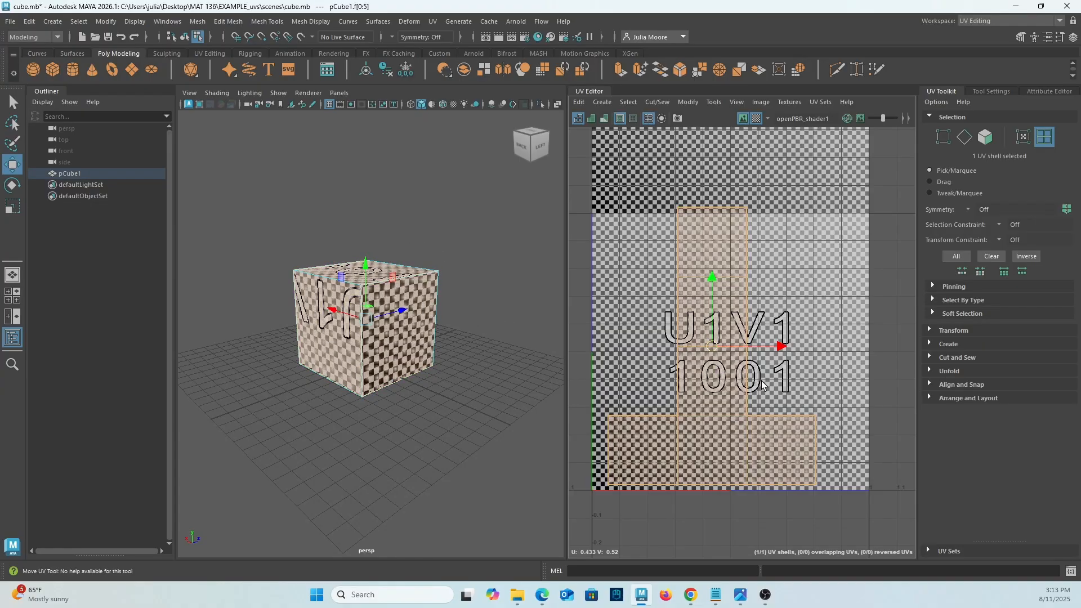
# Scale the UV shell down slightly and rotate it about 90 degrees clockwise
pyautogui.press('r')
pyautogui.moveTo(722, 355); pyautogui.dragTo(705, 352)
pyautogui.press('e')
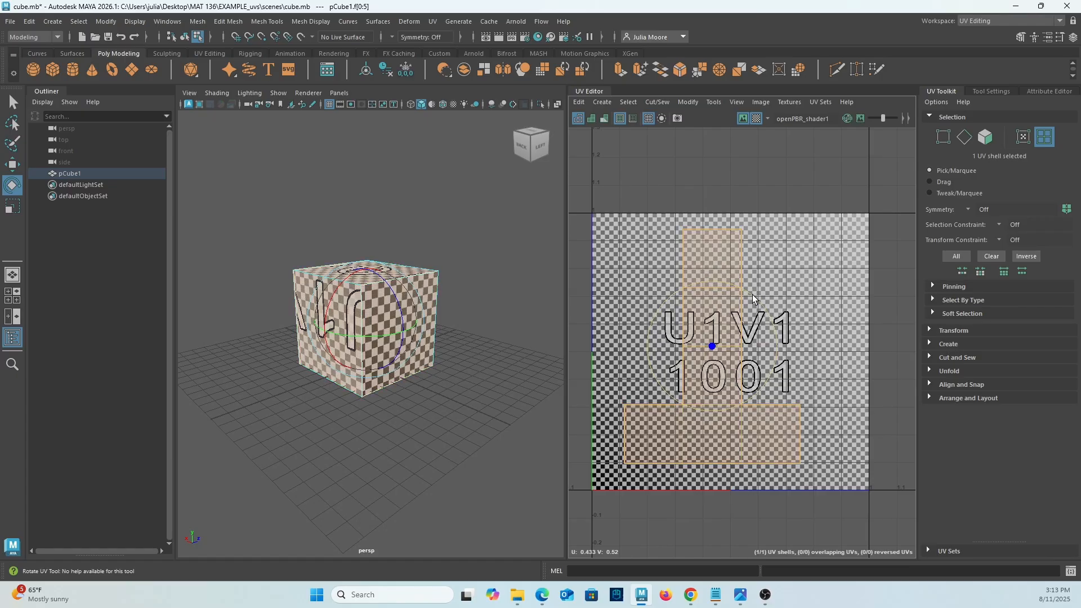
pyautogui.moveTo(754, 293); pyautogui.dragTo(783, 398)
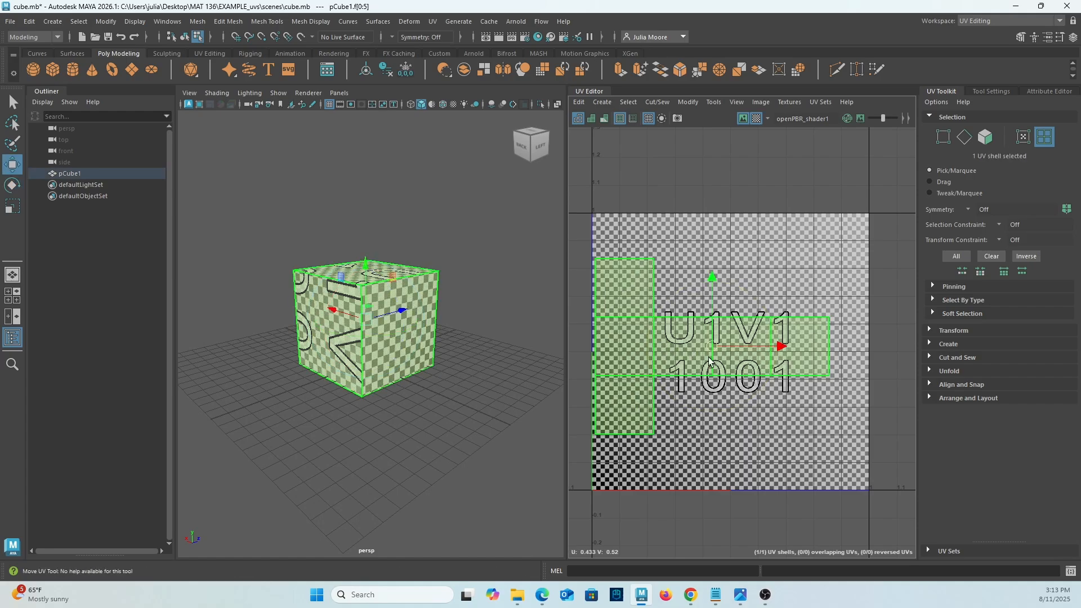
# Enlarge the rotated UV shell slightly and position it inside the U1V1 tile at about U 0.472, V 0.51
pyautogui.press('w')
pyautogui.moveTo(713, 353); pyautogui.dragTo(719, 354)
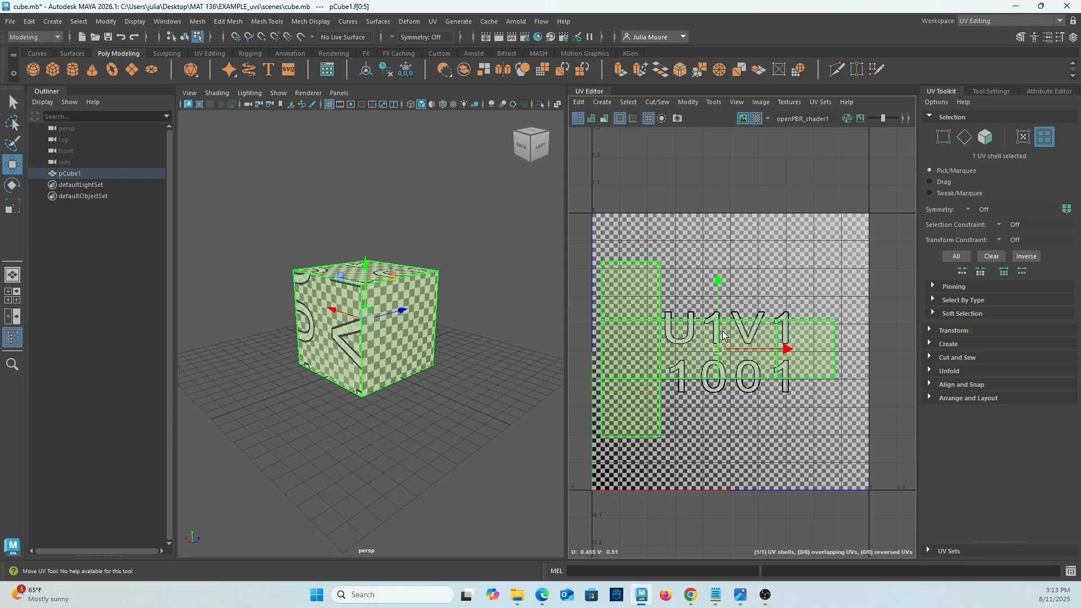
pyautogui.press('r')
pyautogui.moveTo(719, 350); pyautogui.dragTo(727, 347)
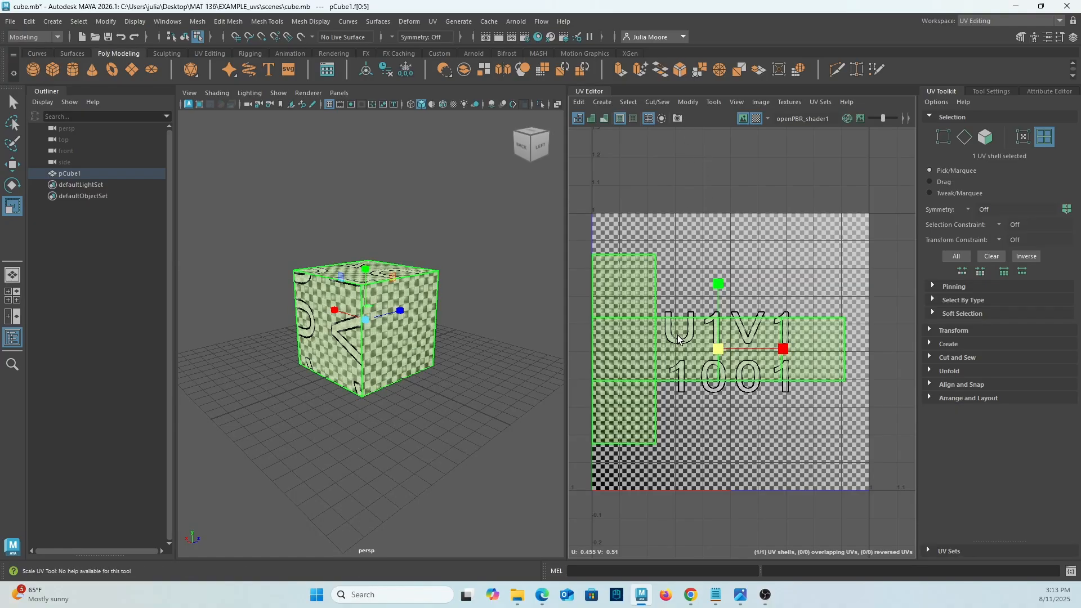
pyautogui.press('w')
pyautogui.moveTo(716, 357); pyautogui.dragTo(722, 355)
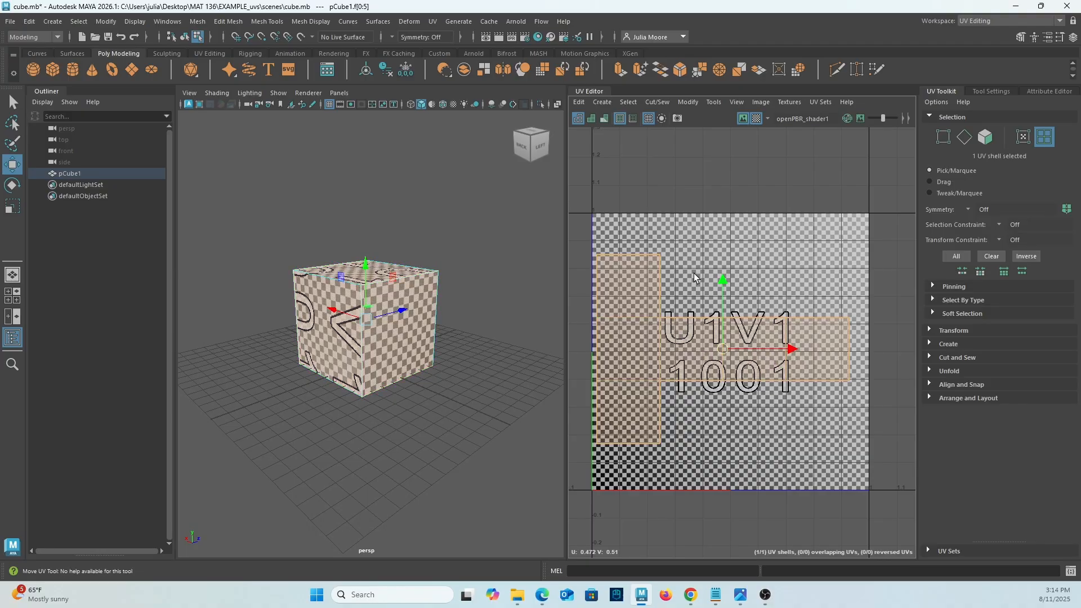
# Start a UV snapshot and browse to the images folder of the EXAMPLE_uvs project as its save location
pyautogui.click(679, 119)
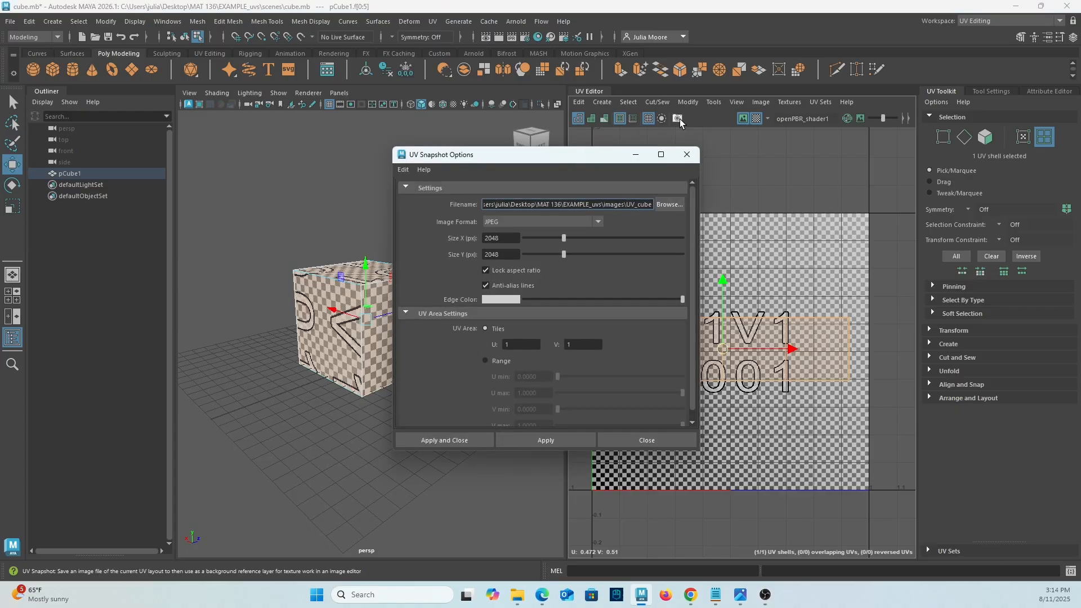
pyautogui.click(668, 205)
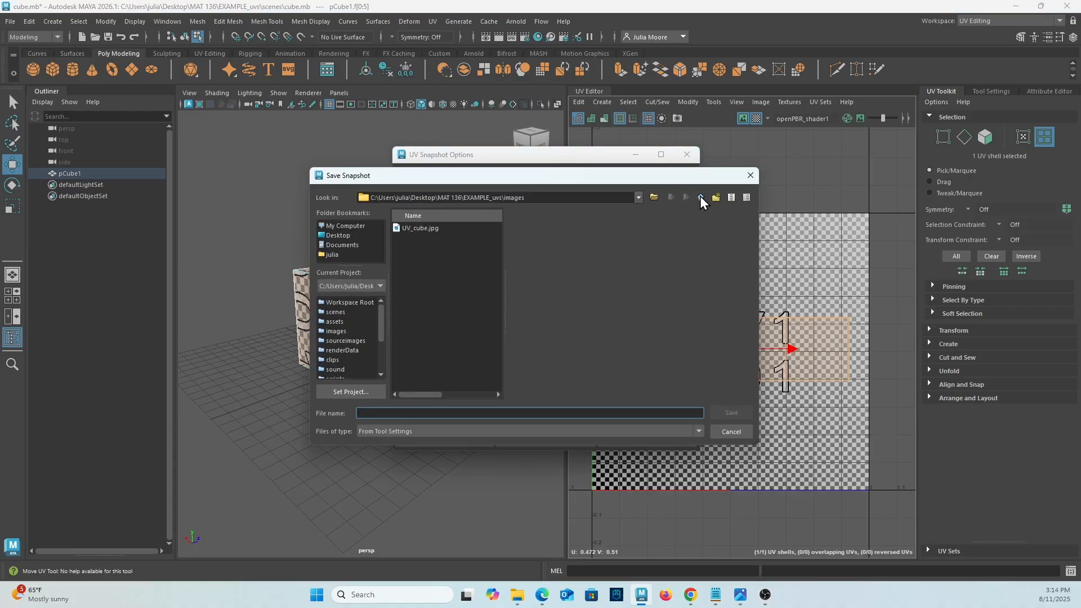
pyautogui.click(701, 197)
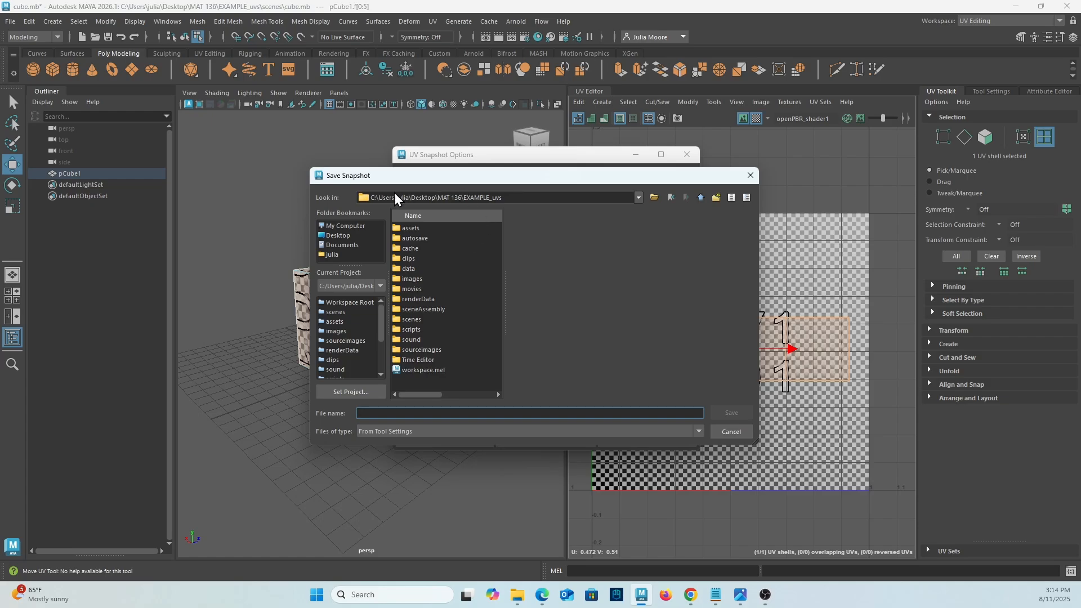
pyautogui.moveTo(530, 197); pyautogui.dragTo(463, 197)
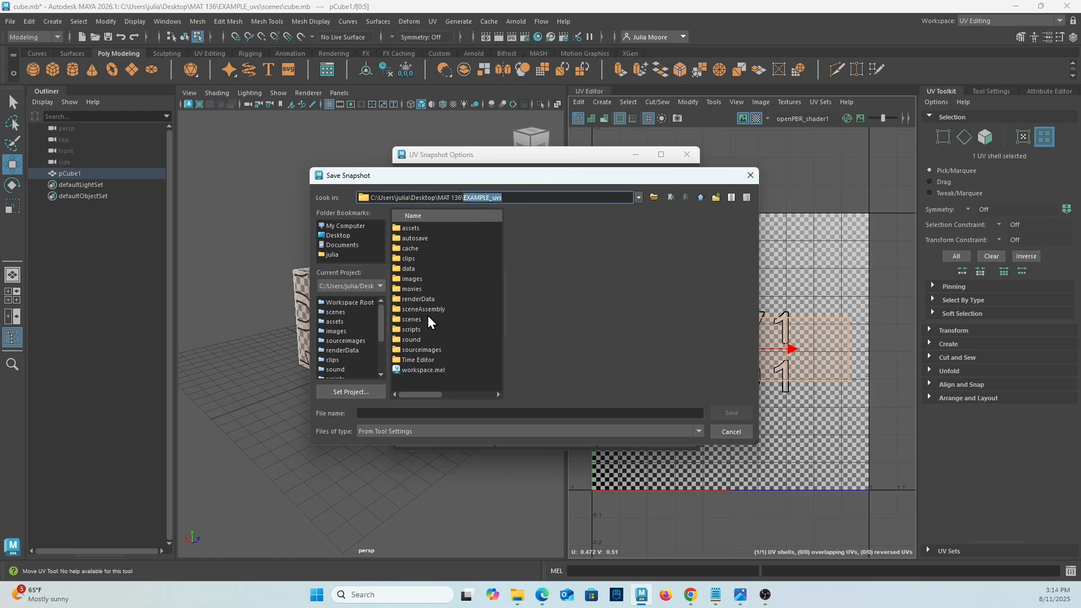
pyautogui.doubleClick(427, 280)
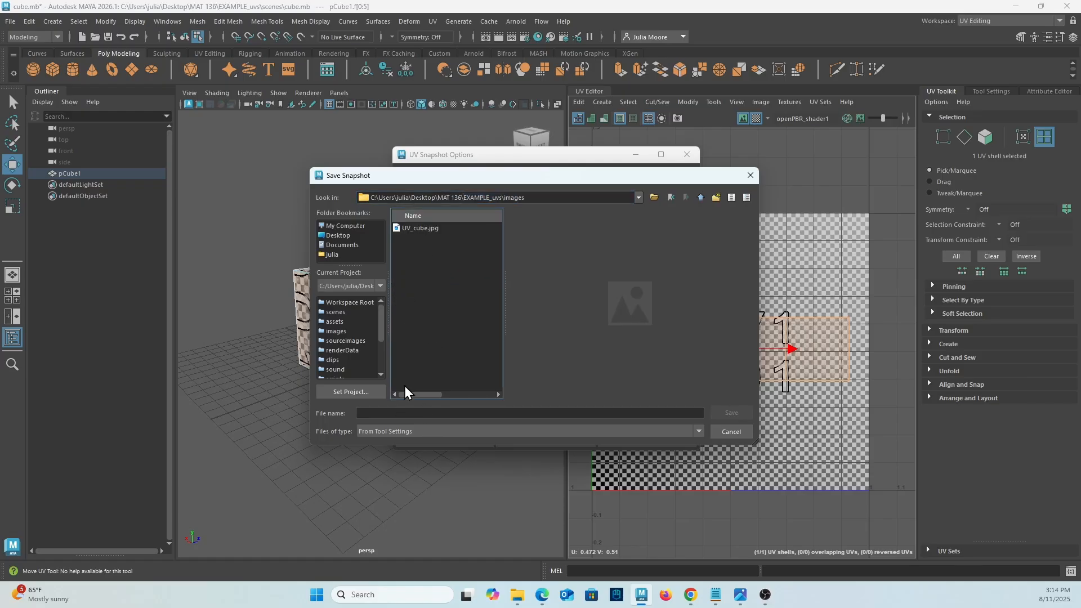
# Name the snapshot file UVsout and export the UV layout as a JPEG image
pyautogui.click(401, 412)
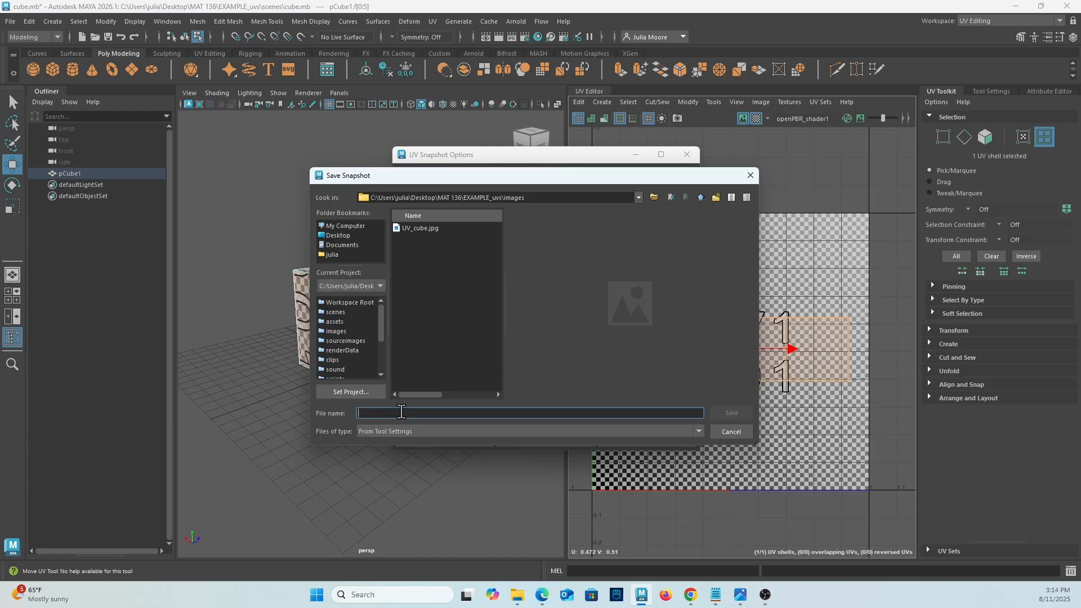
pyautogui.write('UV')
pyautogui.write('out')
pyautogui.press('BackSpace')
pyautogui.press('BackSpace')
pyautogui.press('BackSpace')
pyautogui.write('s')
pyautogui.click(726, 409)
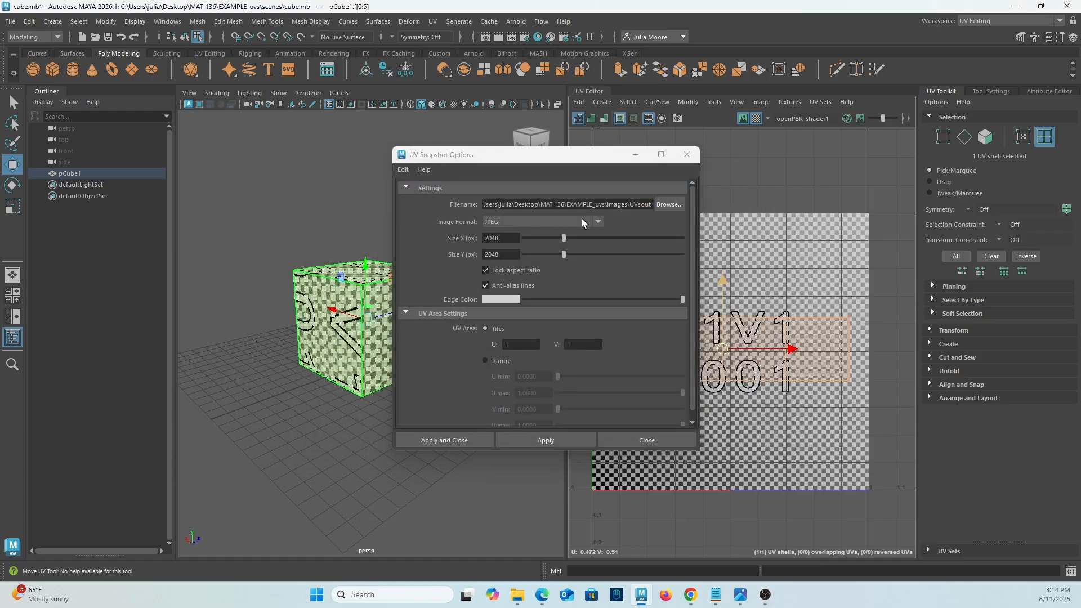
pyautogui.click(428, 219)
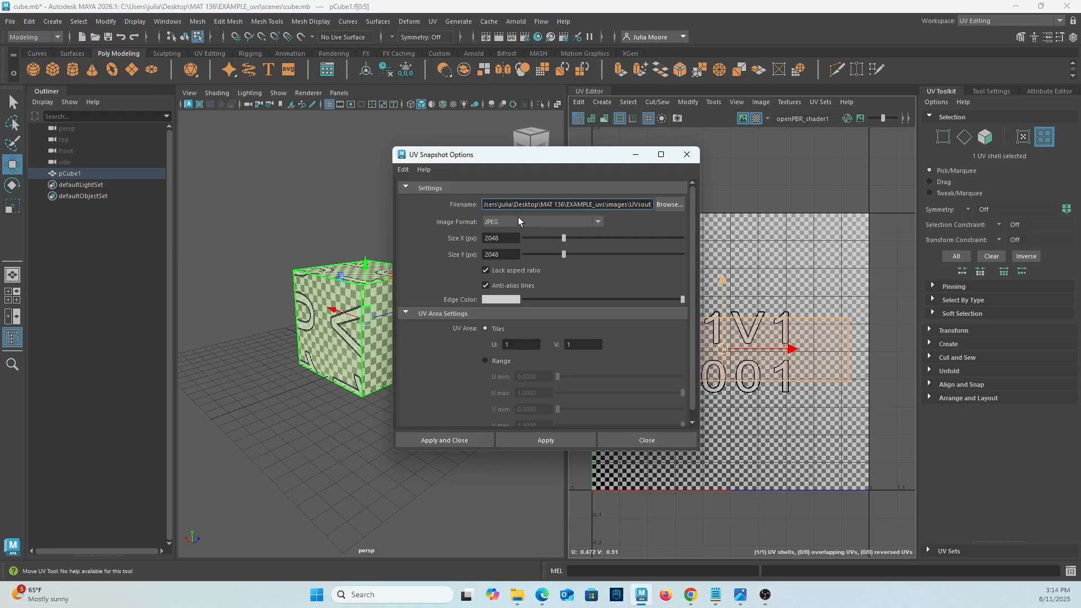
pyautogui.click(450, 440)
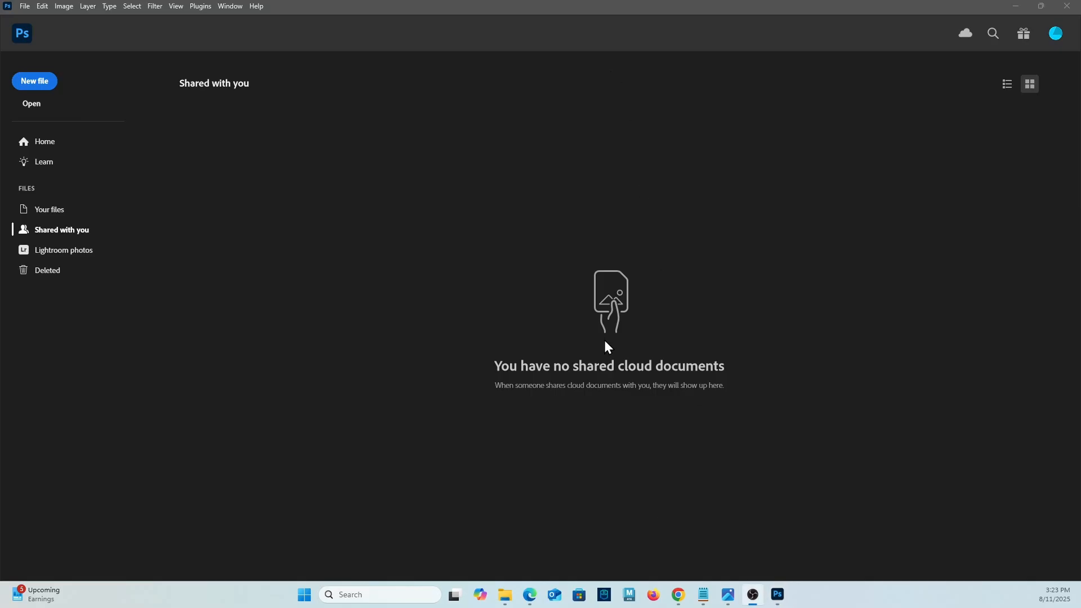
# Open the UVsout image from the images folder of the EXAMPLE_uvs project, inside MAT 136 on the Desktop
pyautogui.click(515, 7)
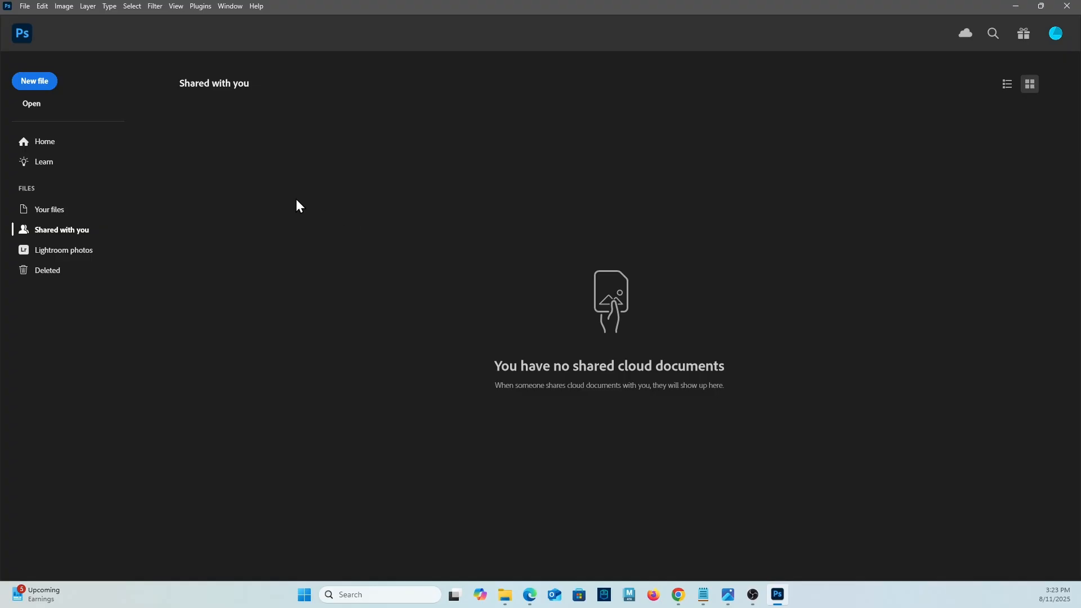
pyautogui.click(41, 109)
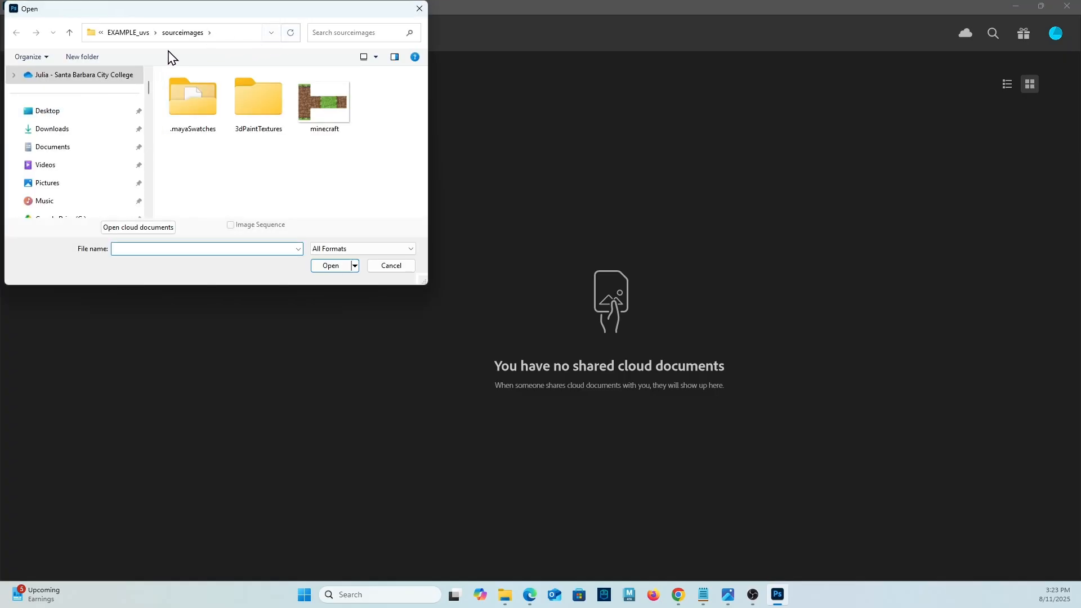
pyautogui.click(60, 116)
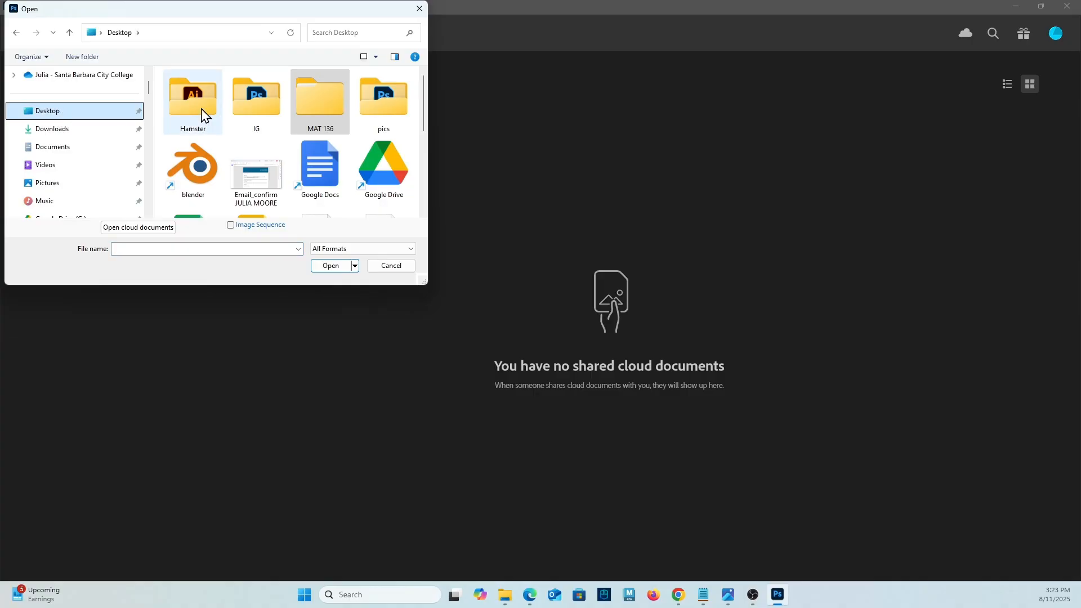
pyautogui.scroll(-5, 340, 144)
pyautogui.scroll(5, 355, 152)
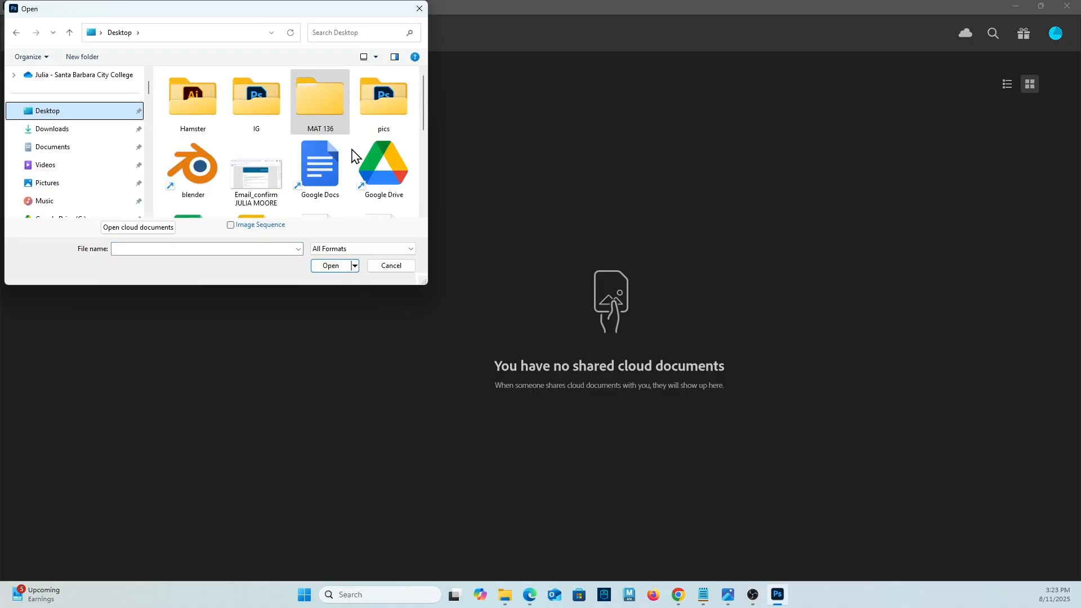
pyautogui.doubleClick(336, 103)
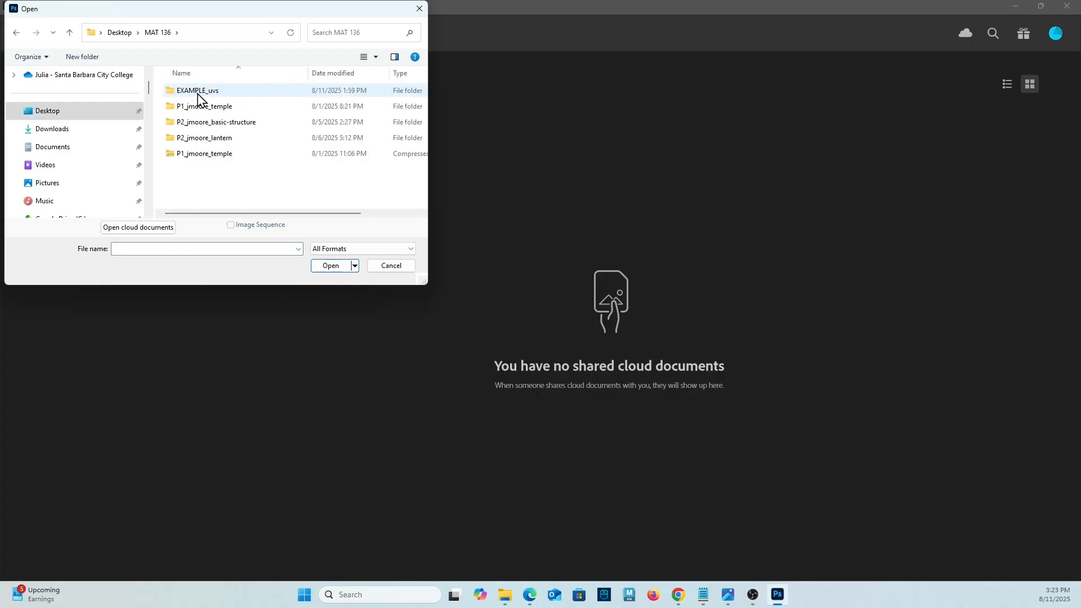
pyautogui.doubleClick(198, 94)
pyautogui.scroll(-1, 228, 138)
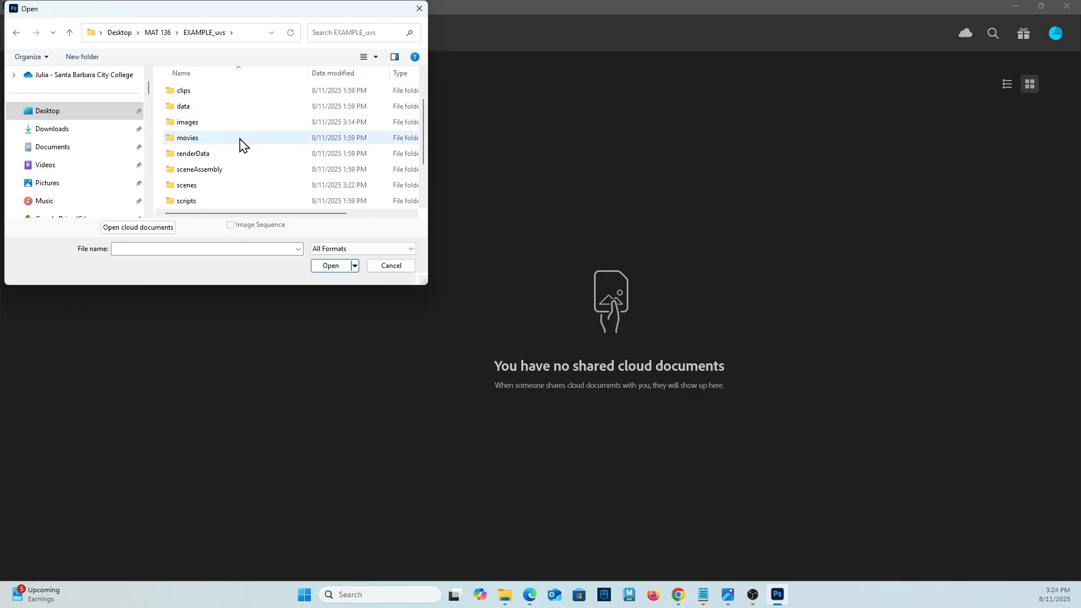
pyautogui.scroll(1, 238, 144)
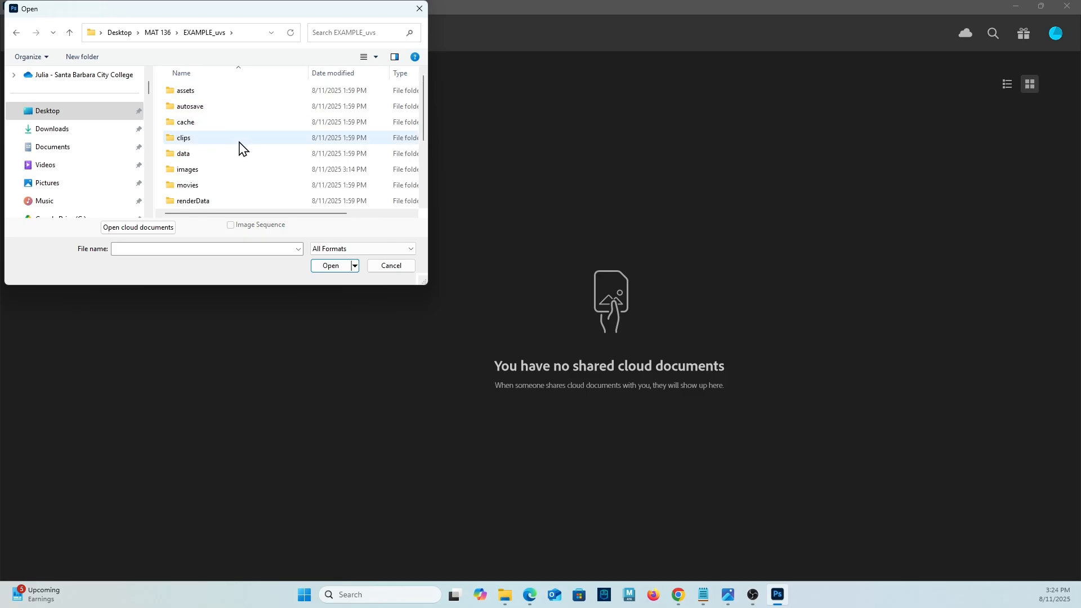
pyautogui.doubleClick(215, 170)
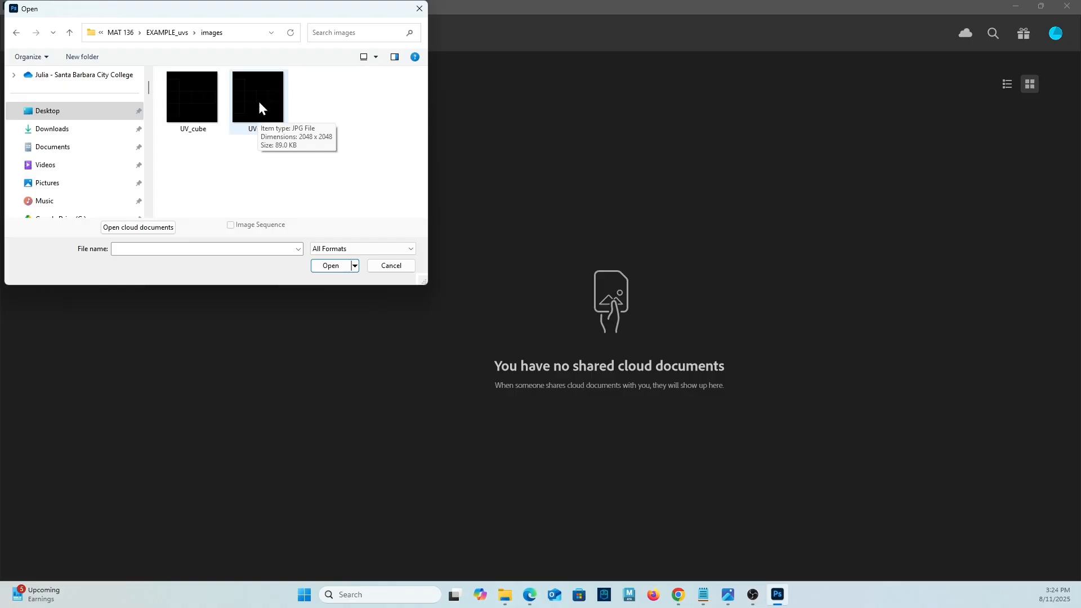
pyautogui.click(258, 102)
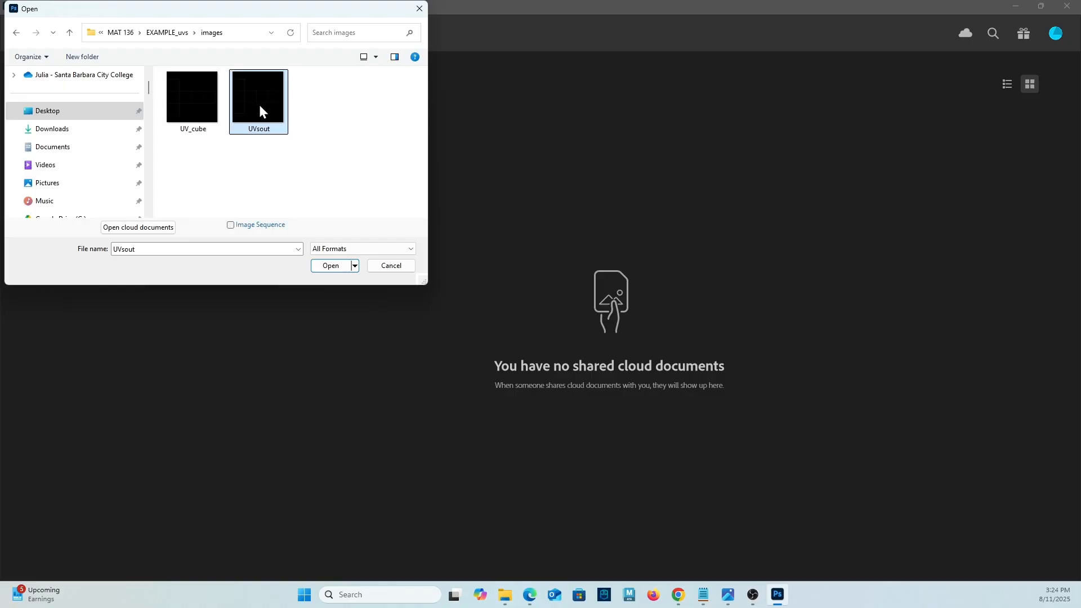
pyautogui.click(333, 267)
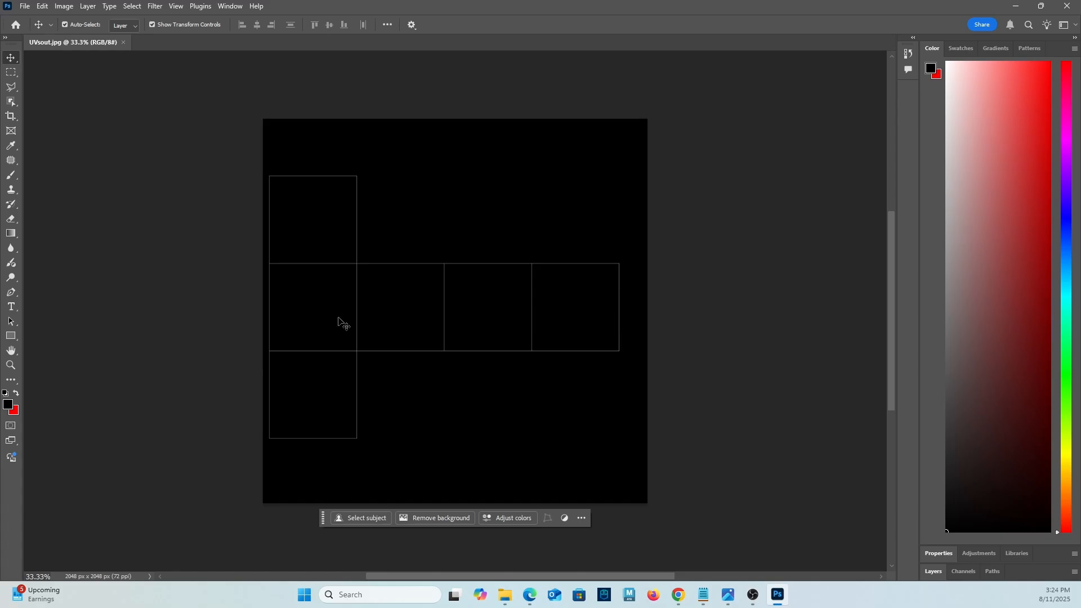
# Brush a red smiley, a red cross and a red heart onto the three vertically stacked squares of the UV layout
pyautogui.click(11, 175)
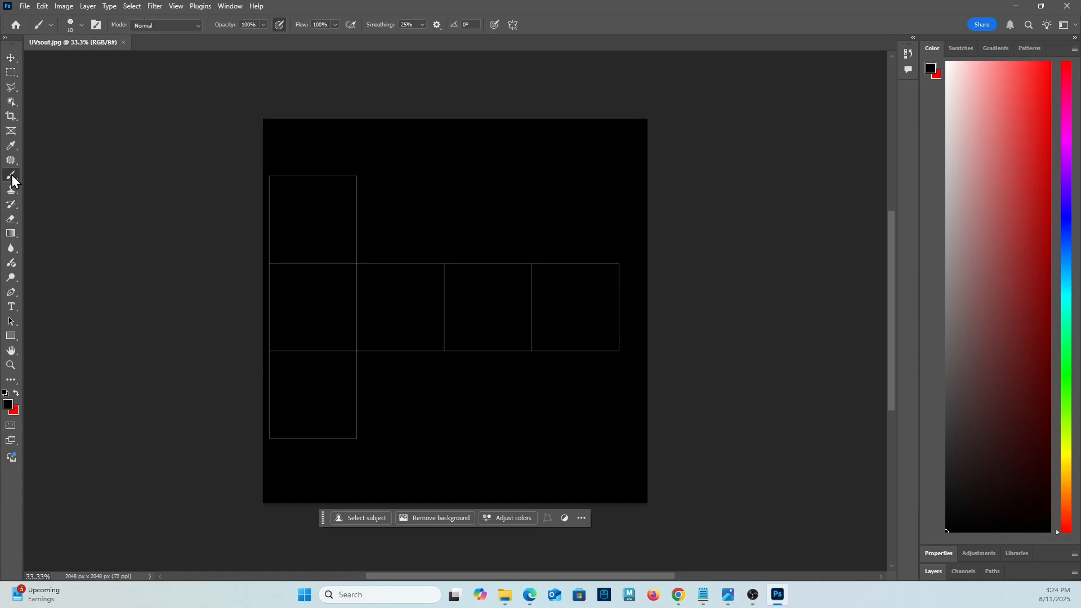
pyautogui.click(16, 394)
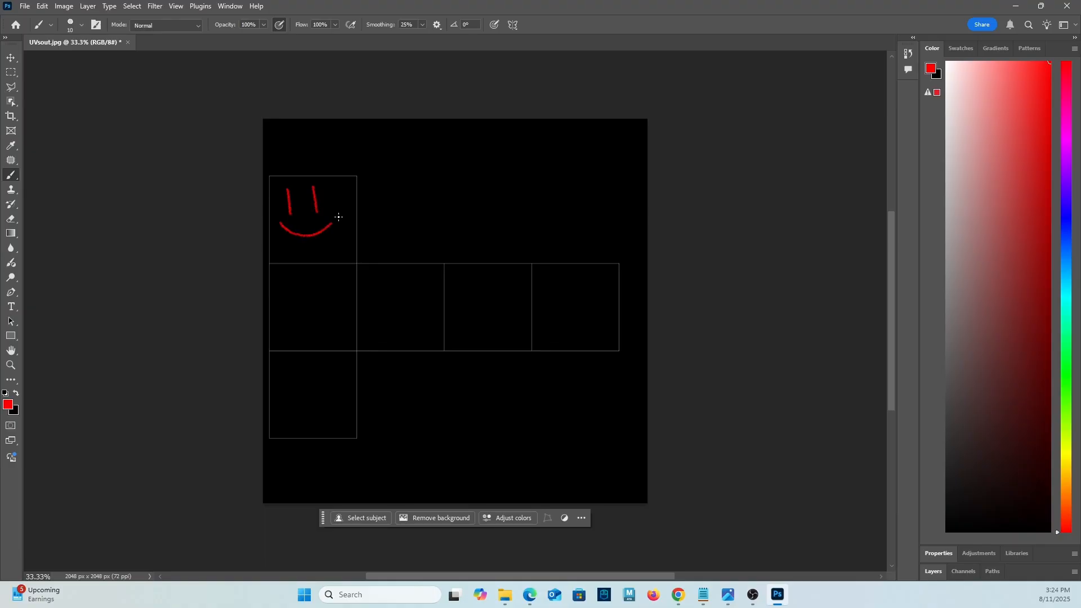
pyautogui.moveTo(295, 288); pyautogui.dragTo(336, 319)
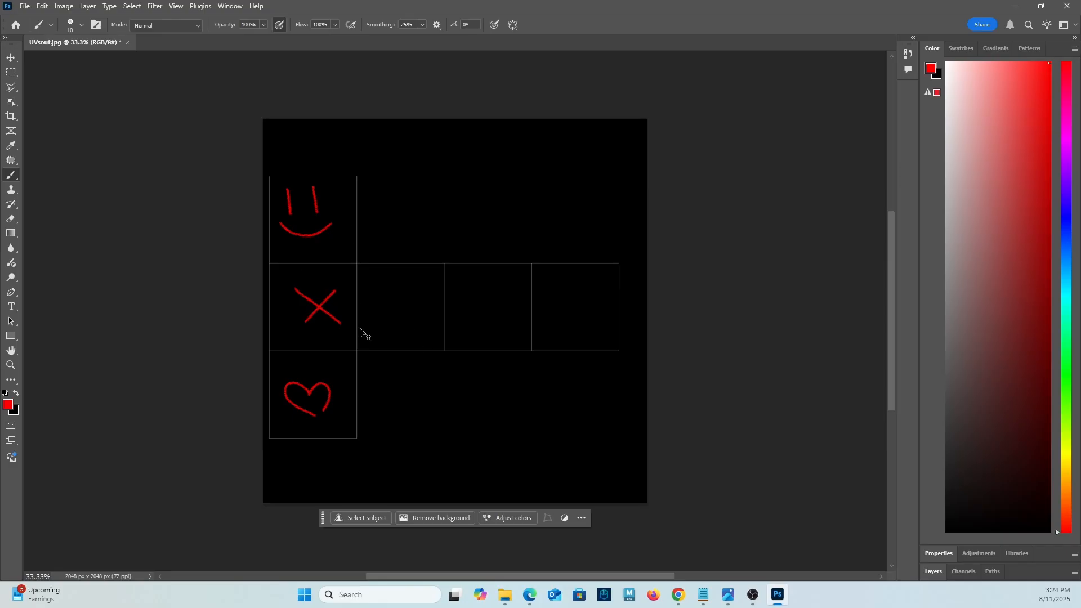
# Undo all the red brush strokes on the UV layout
pyautogui.hotkey('ctrl', 'z')
pyautogui.hotkey('ctrl', 'z')
pyautogui.hotkey('ctrl', 'z')
pyautogui.hotkey('ctrl', 'z')
pyautogui.hotkey('ctrl', 'z')
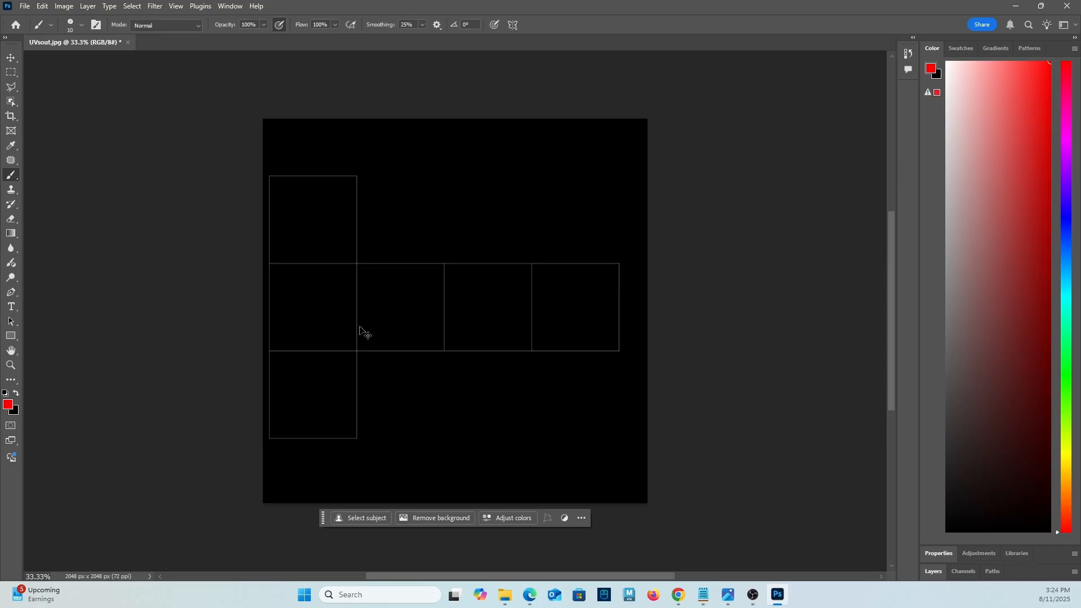
# Bring up the reference screenshot of the grass block, examine its grass and dirt faces, and close it
pyautogui.moveTo(728, 595)
pyautogui.click(732, 549)
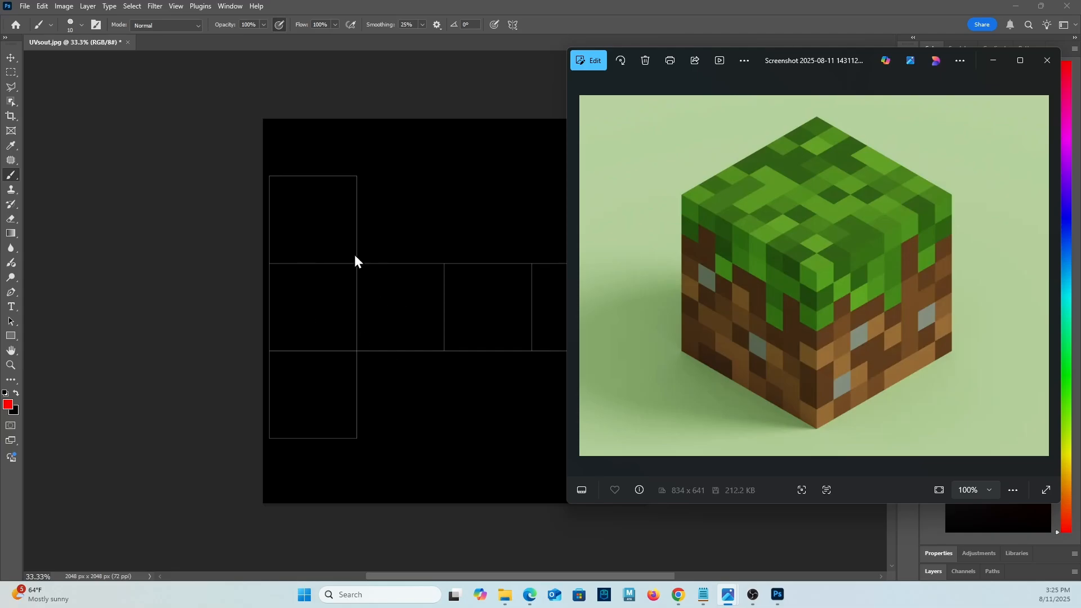
pyautogui.click(1053, 60)
# Open the minecraft texture image from the sourceimages folder of the EXAMPLE_uvs project
pyautogui.click(10, 58)
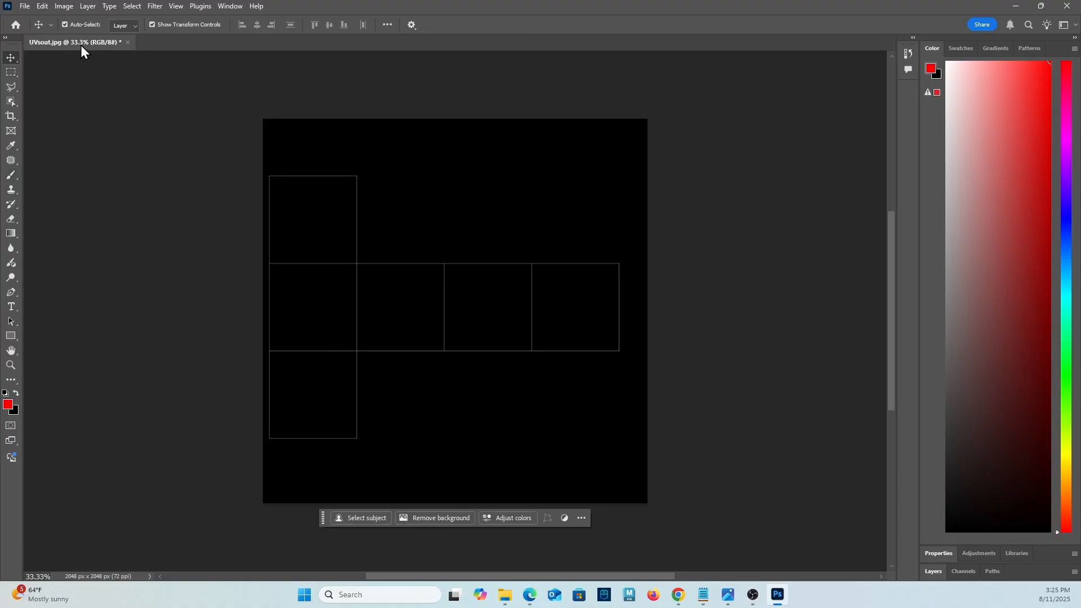
pyautogui.click(24, 6)
pyautogui.click(38, 31)
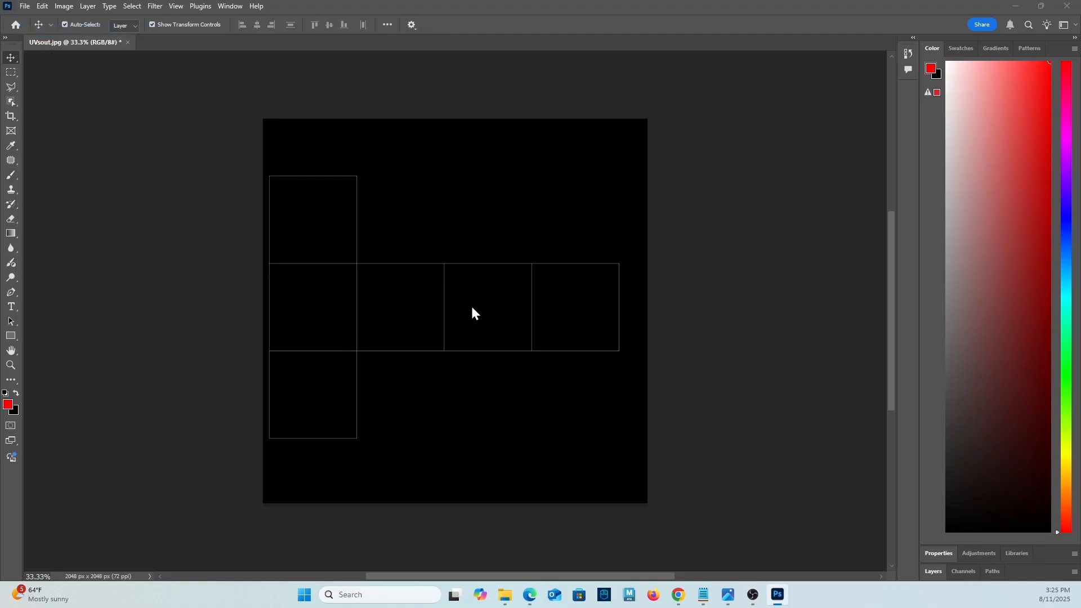
pyautogui.click(69, 32)
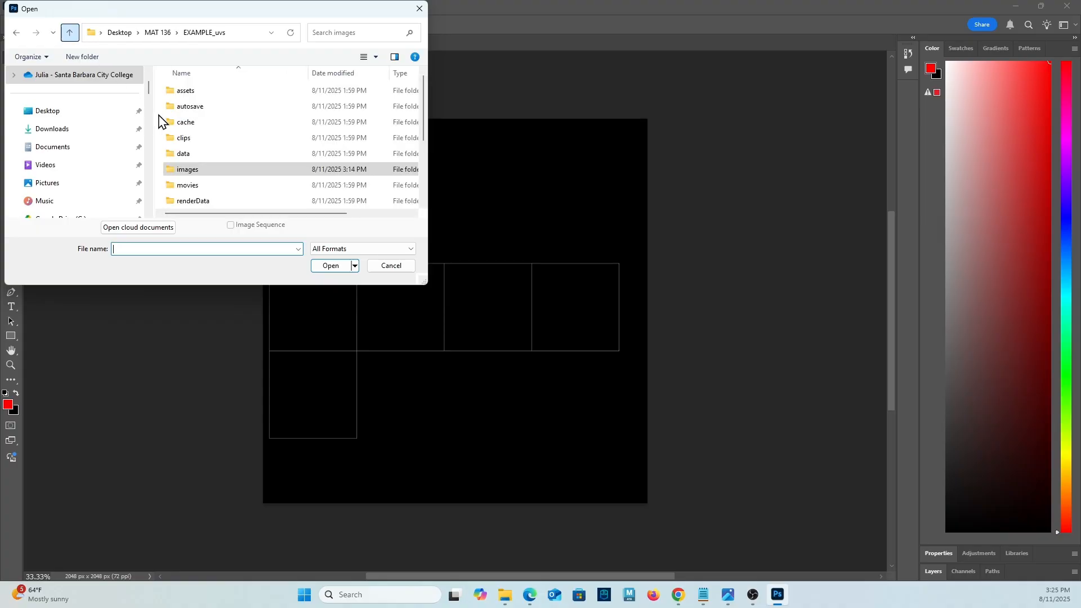
pyautogui.scroll(-2, 208, 176)
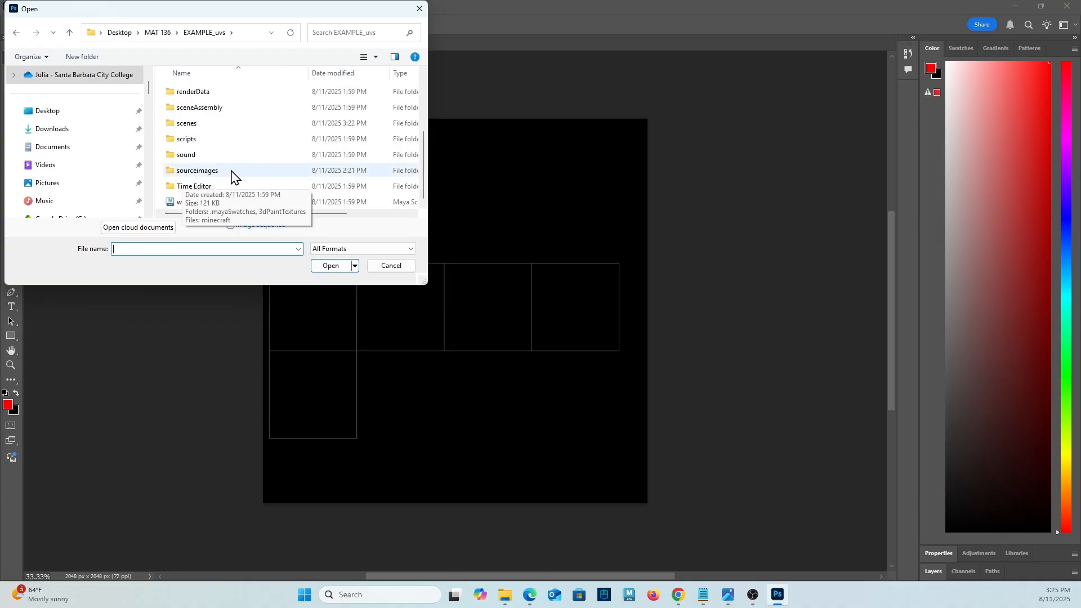
pyautogui.doubleClick(232, 176)
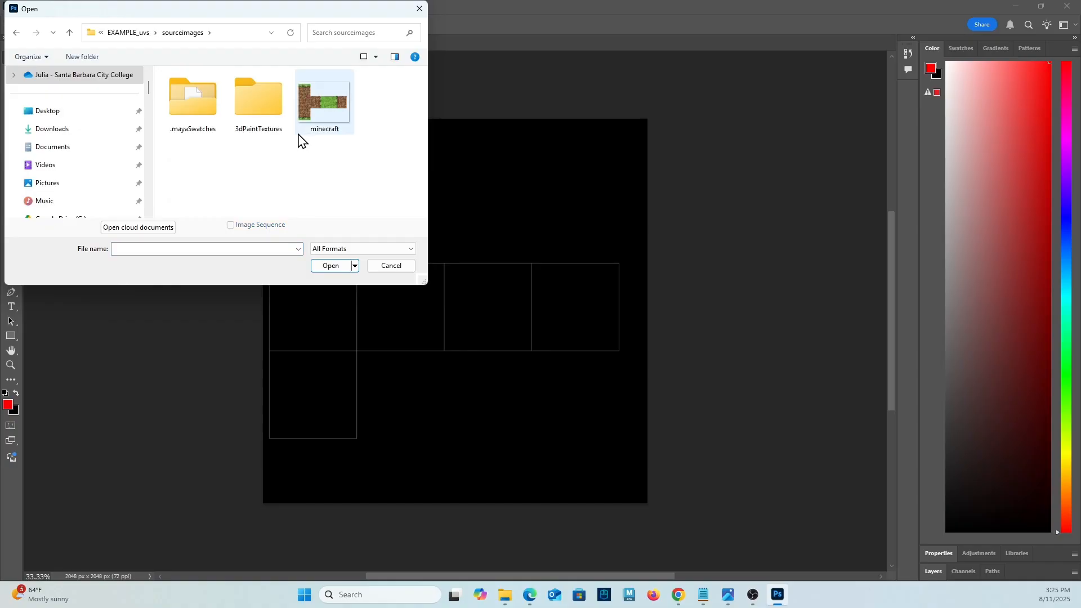
pyautogui.click(322, 110)
pyautogui.click(332, 266)
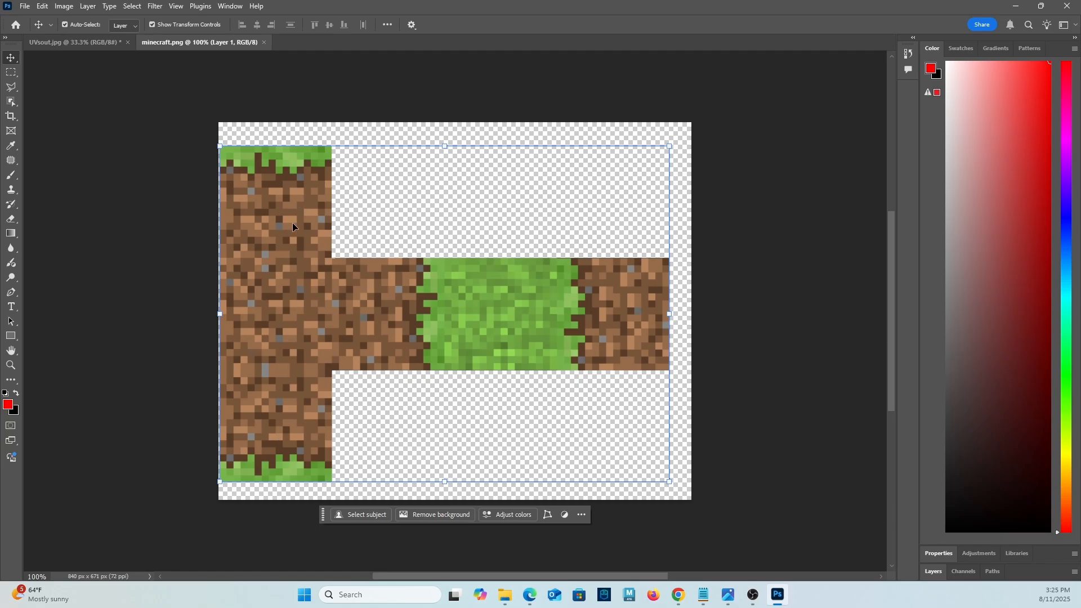
# Bring the minecraft texture into the UVsout document as a layer and align its upper-left corner with the UV layout's
pyautogui.click(938, 554)
pyautogui.click(933, 570)
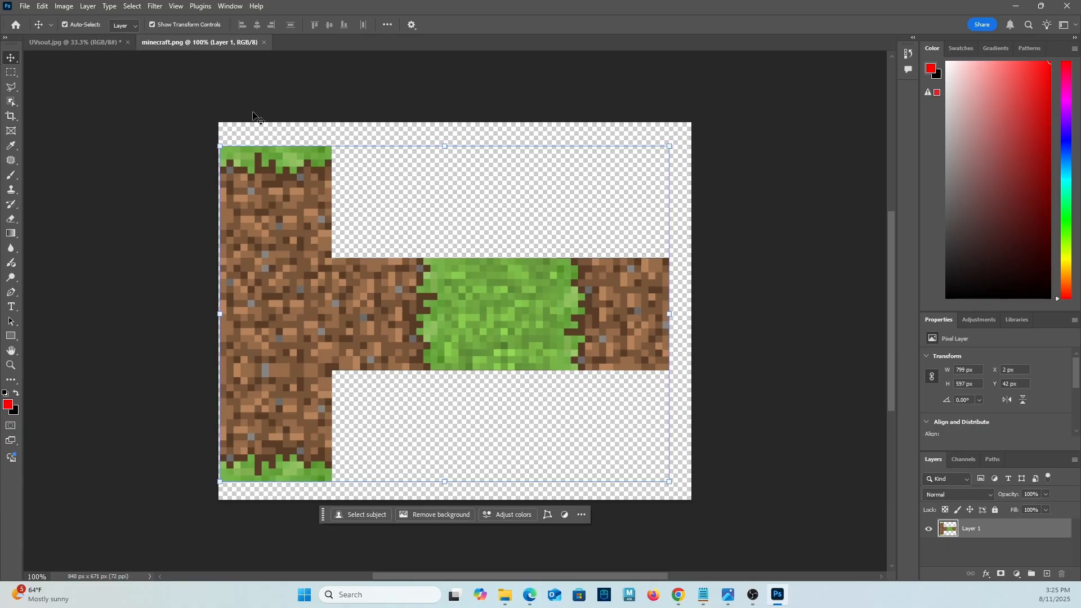
pyautogui.click(109, 42)
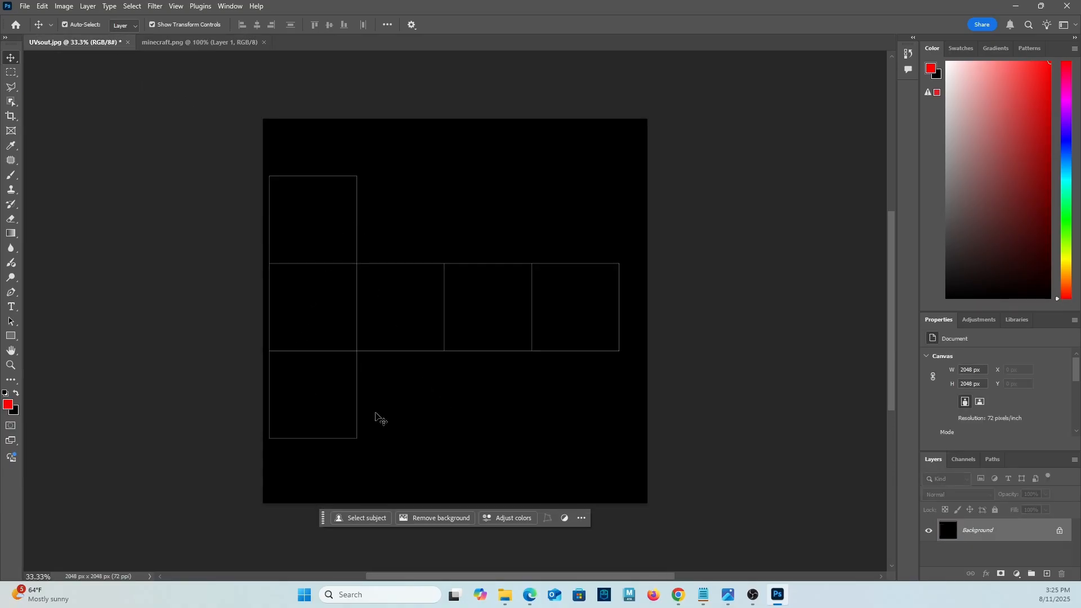
pyautogui.moveTo(462, 349); pyautogui.dragTo(365, 252)
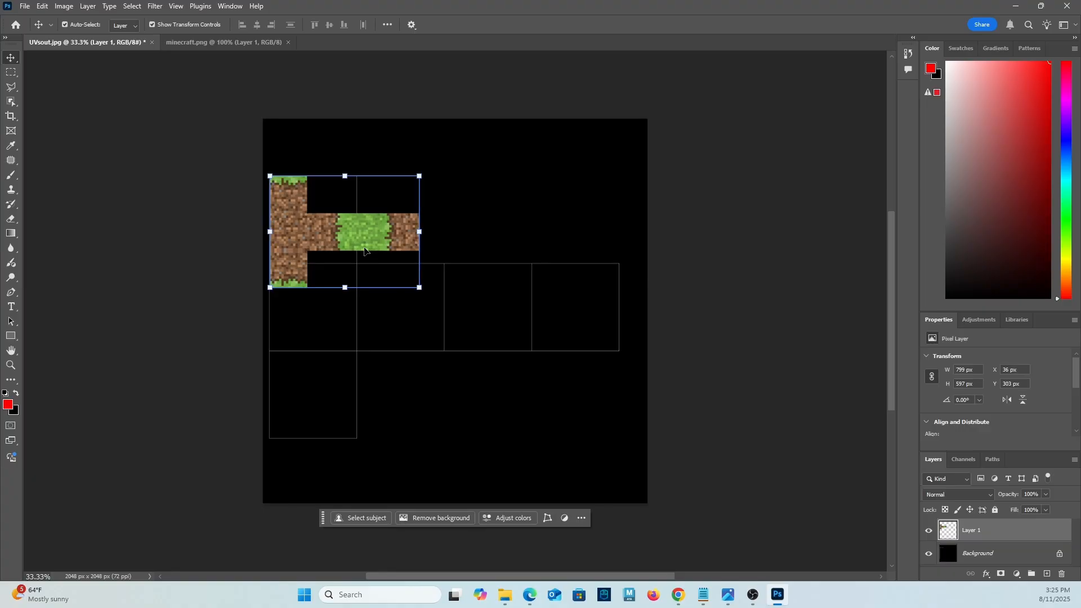
# Scale the texture layer up proportionally to about 234% so it covers the UV layout, and commit the transform
pyautogui.moveTo(417, 287); pyautogui.dragTo(655, 383)
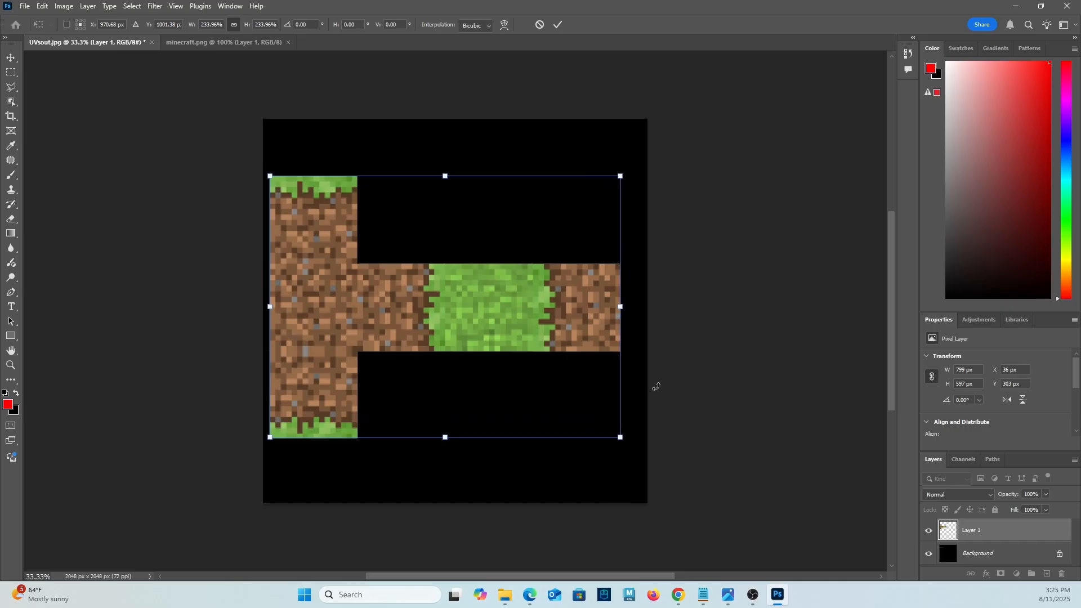
pyautogui.click(558, 24)
pyautogui.click(726, 236)
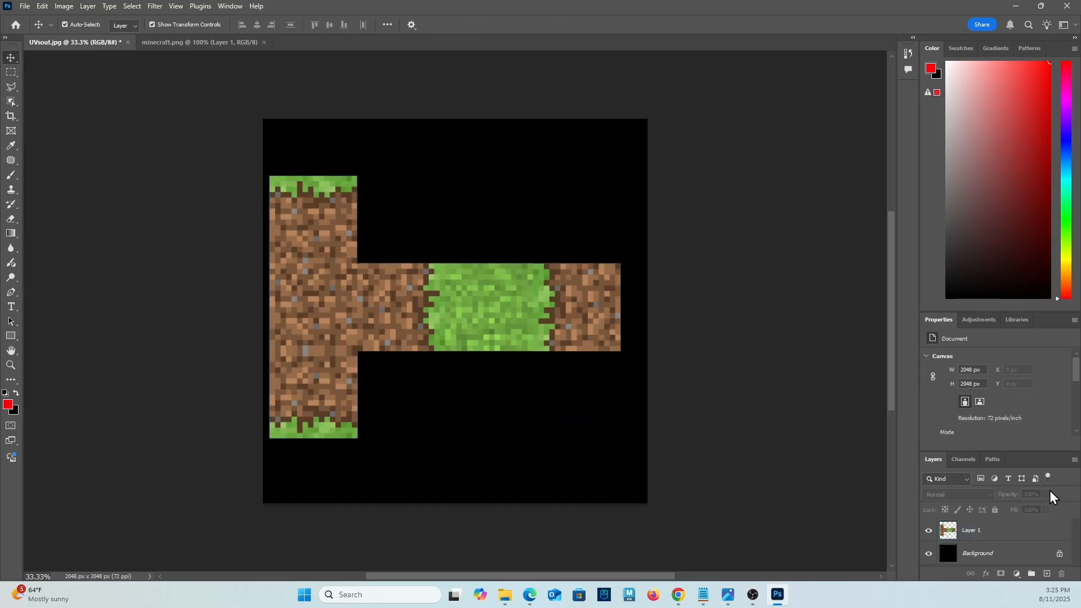
# Lower the texture layer's opacity to 45% and check its edges against the UV lines beneath
pyautogui.click(1014, 530)
pyautogui.moveTo(1042, 496); pyautogui.dragTo(1018, 509)
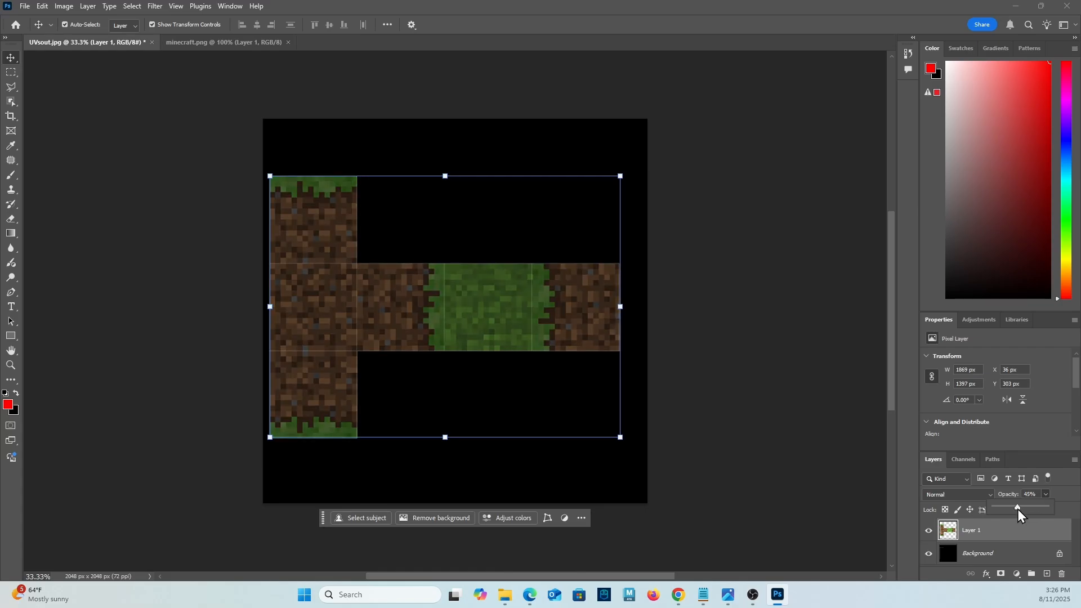
pyautogui.click(714, 344)
pyautogui.keyDown('alt'); pyautogui.scroll(8, 622, 340); pyautogui.keyUp('alt')
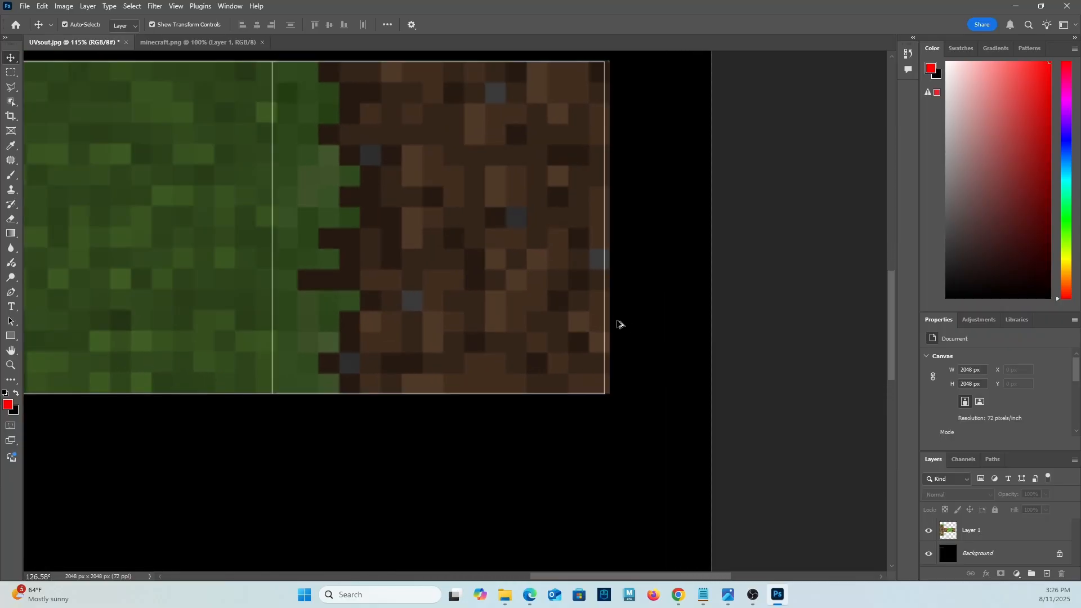
pyautogui.click(596, 248)
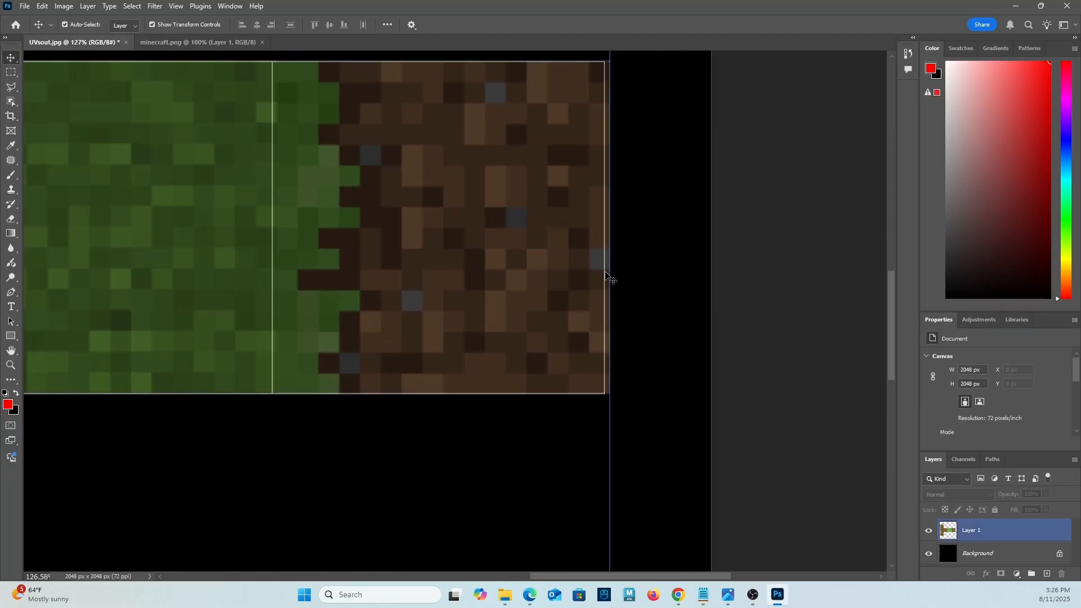
pyautogui.keyDown('alt'); pyautogui.scroll(-5, 605, 274); pyautogui.keyUp('alt')
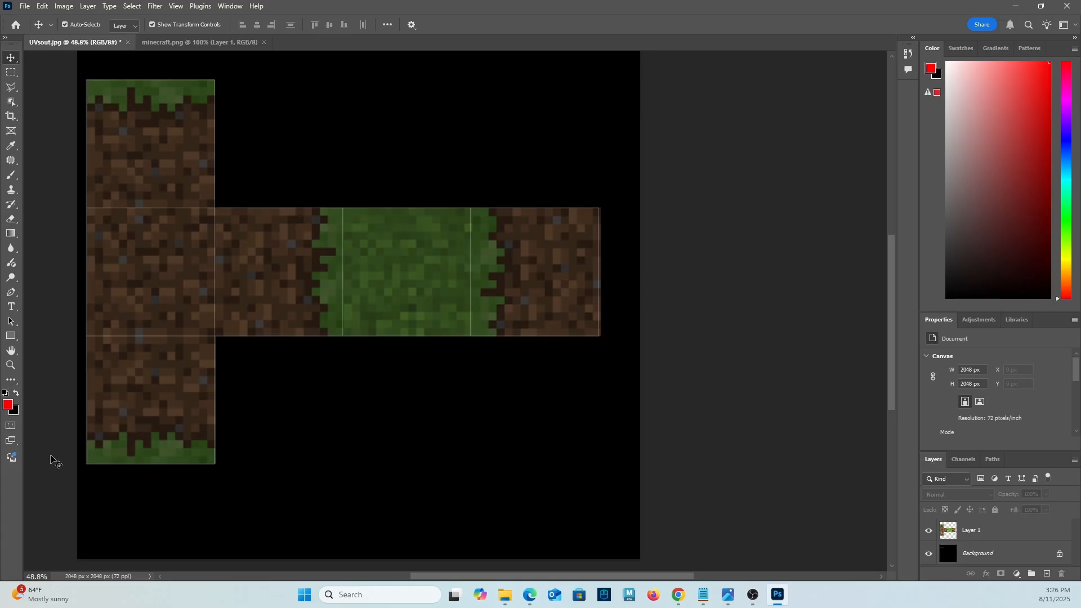
pyautogui.click(140, 244)
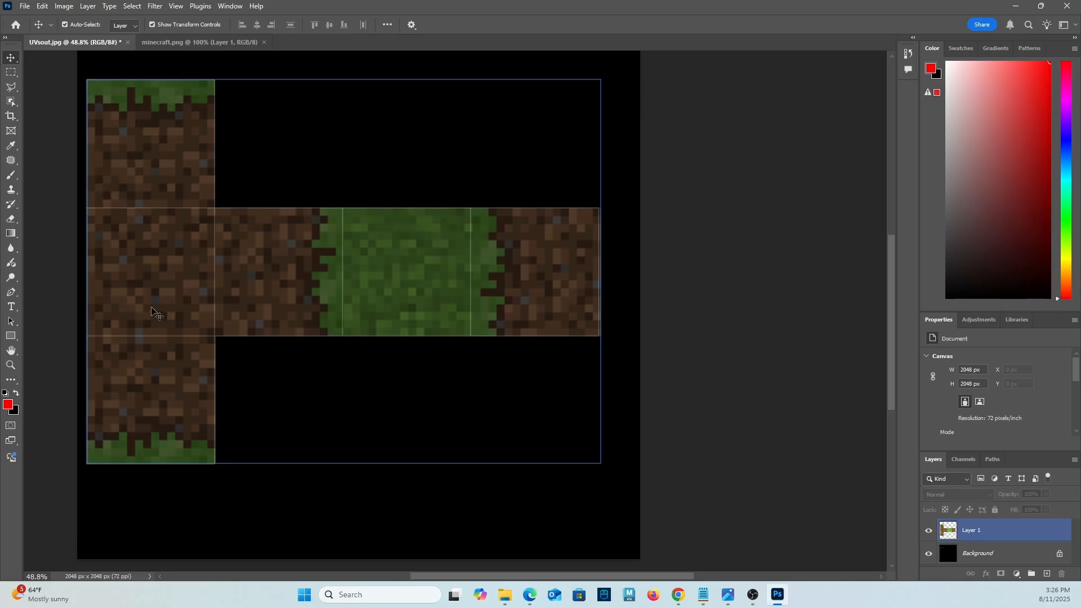
pyautogui.doubleClick(6, 355)
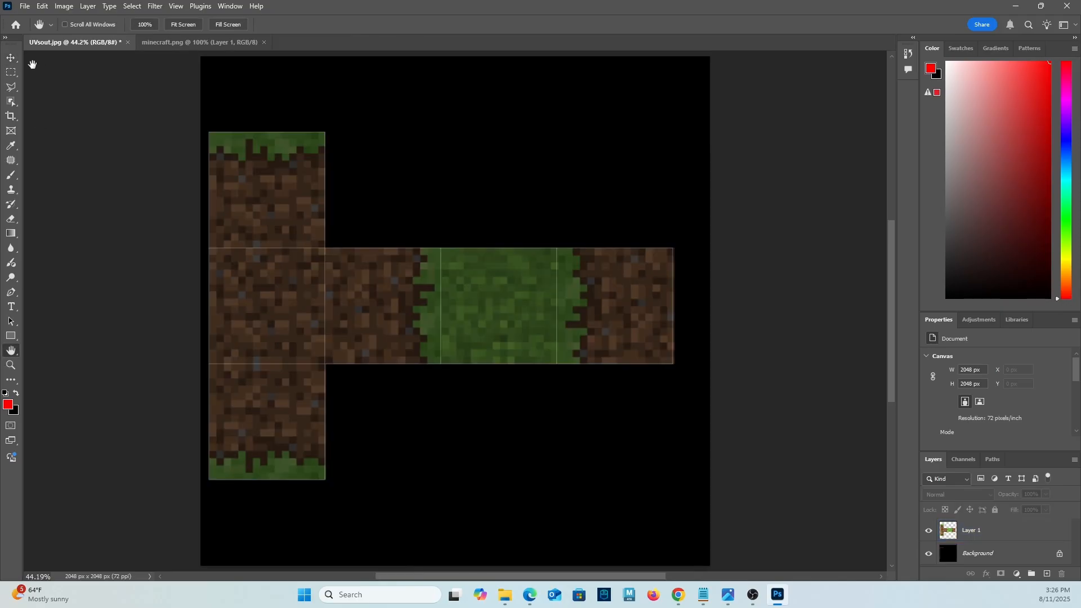
pyautogui.click(10, 57)
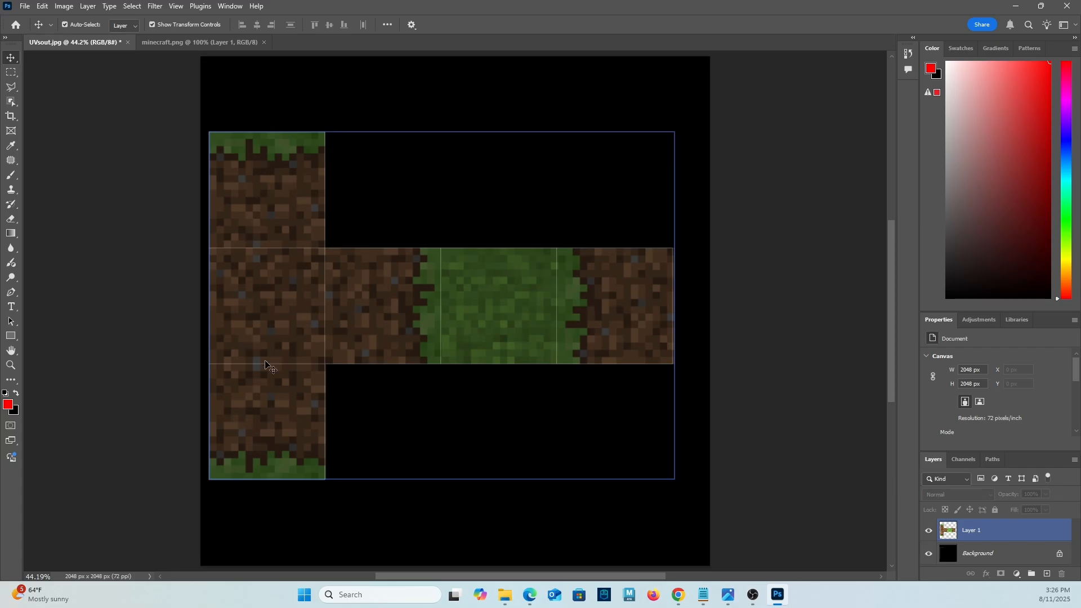
pyautogui.click(189, 265)
pyautogui.click(23, 7)
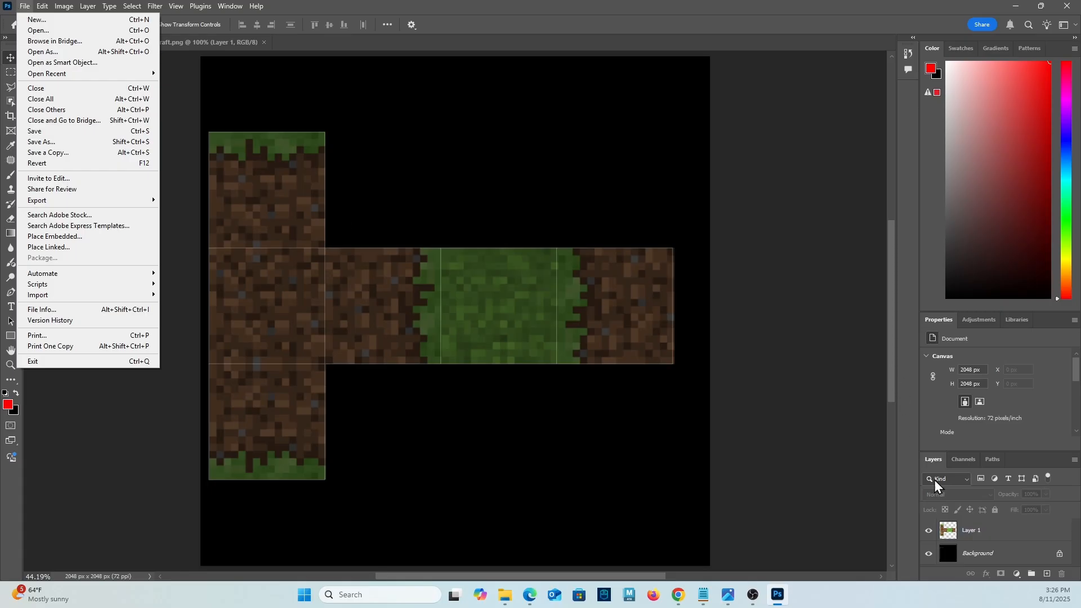
pyautogui.click(506, 265)
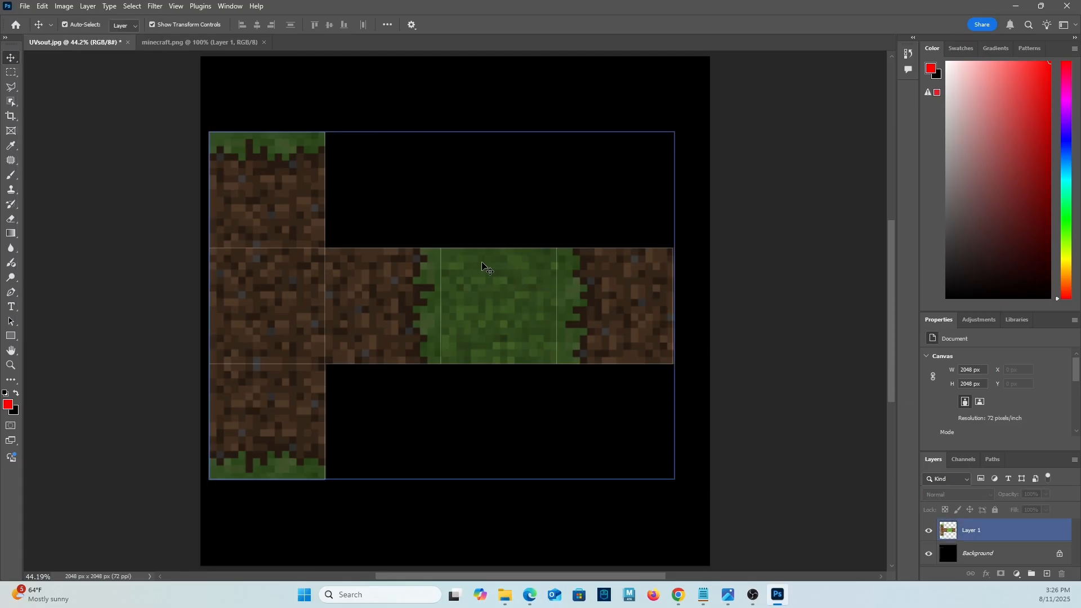
# Restore the texture layer's opacity to 100%
pyautogui.click(1046, 495)
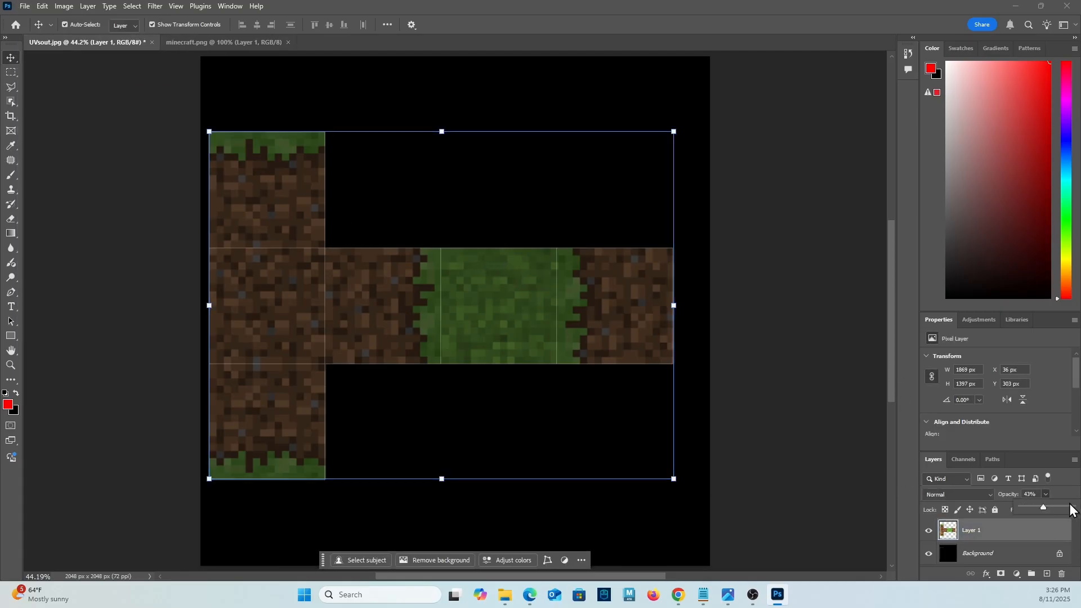
pyautogui.moveTo(1042, 507); pyautogui.dragTo(1073, 508)
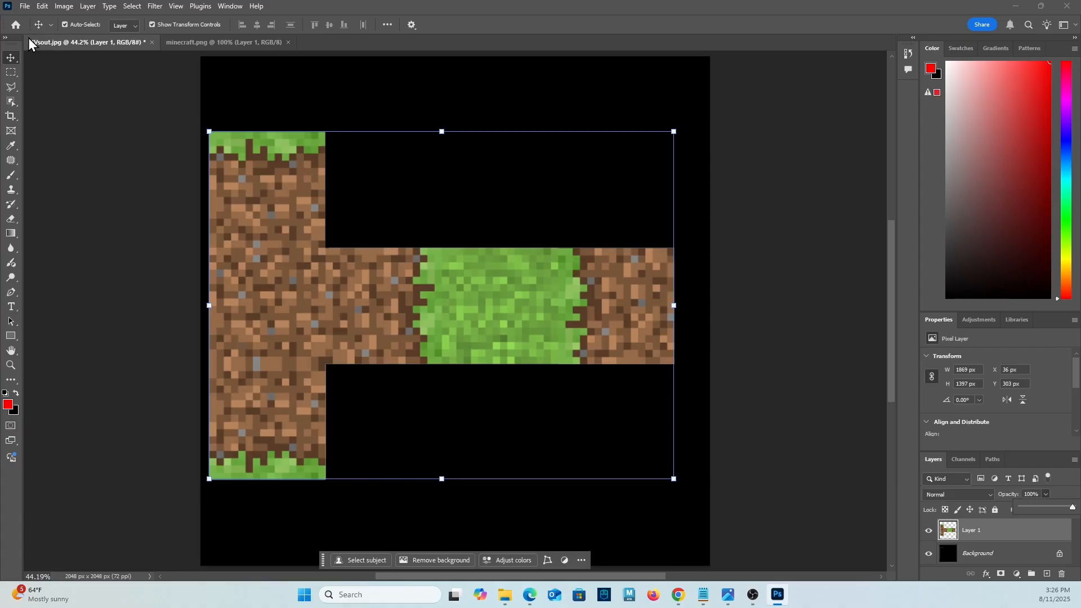
pyautogui.click(25, 6)
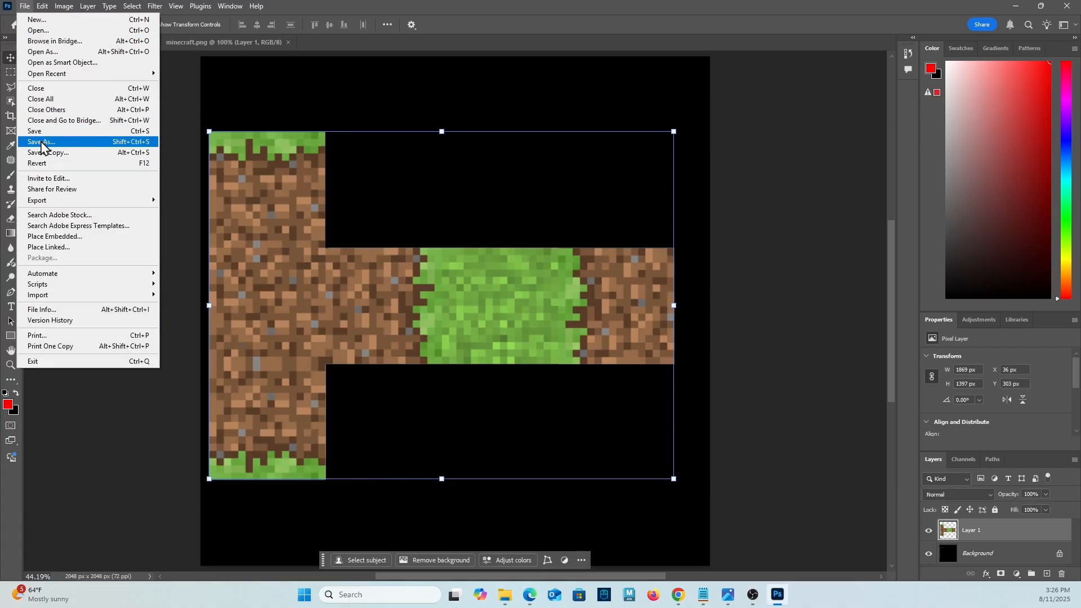
pyautogui.click(41, 143)
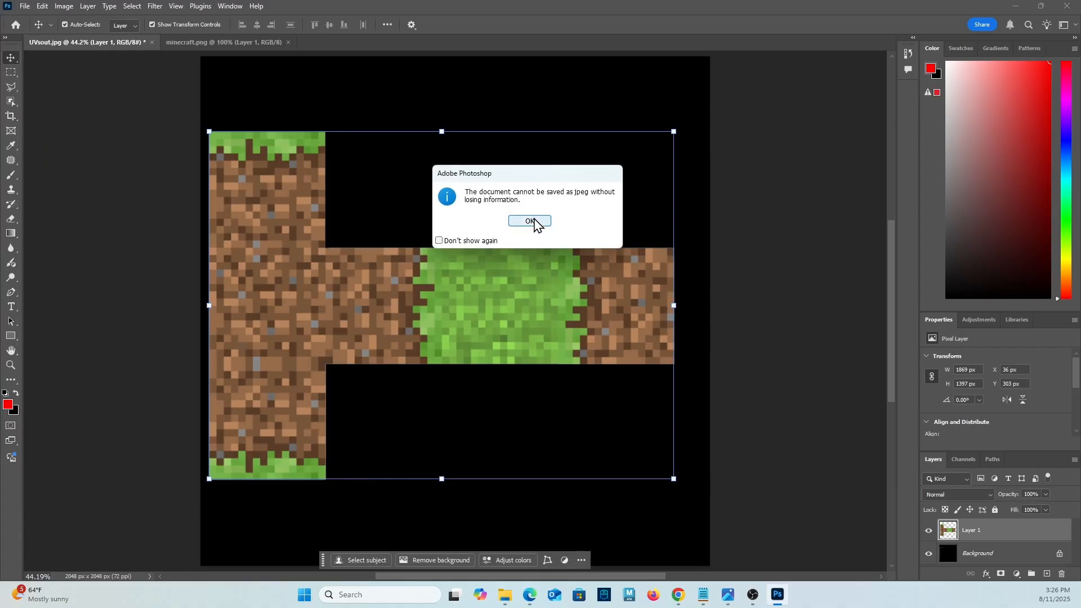
pyautogui.click(532, 221)
pyautogui.click(179, 203)
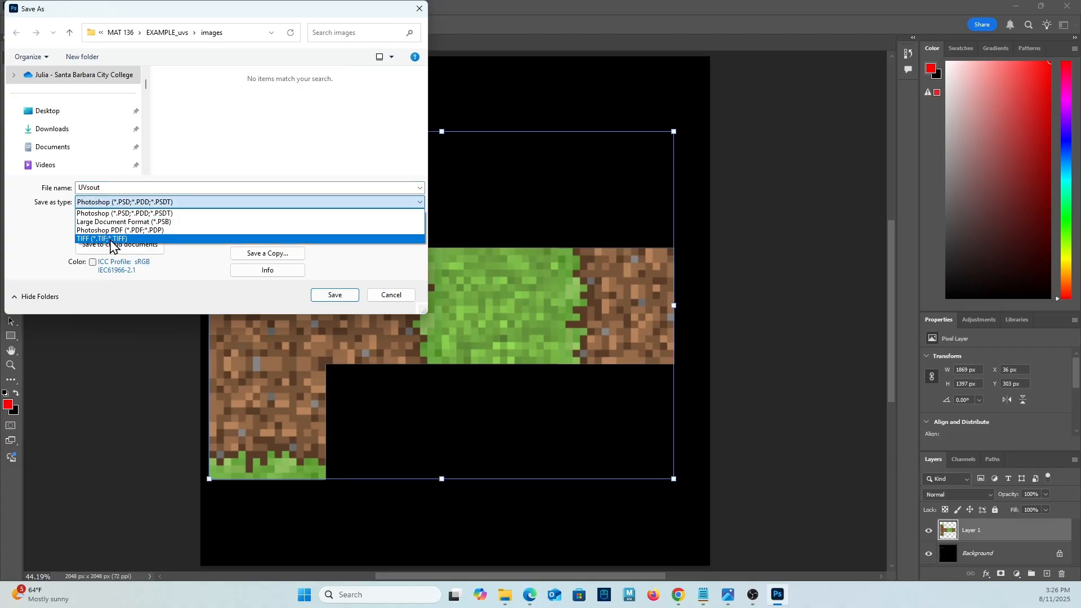
pyautogui.click(412, 302)
pyautogui.click(401, 299)
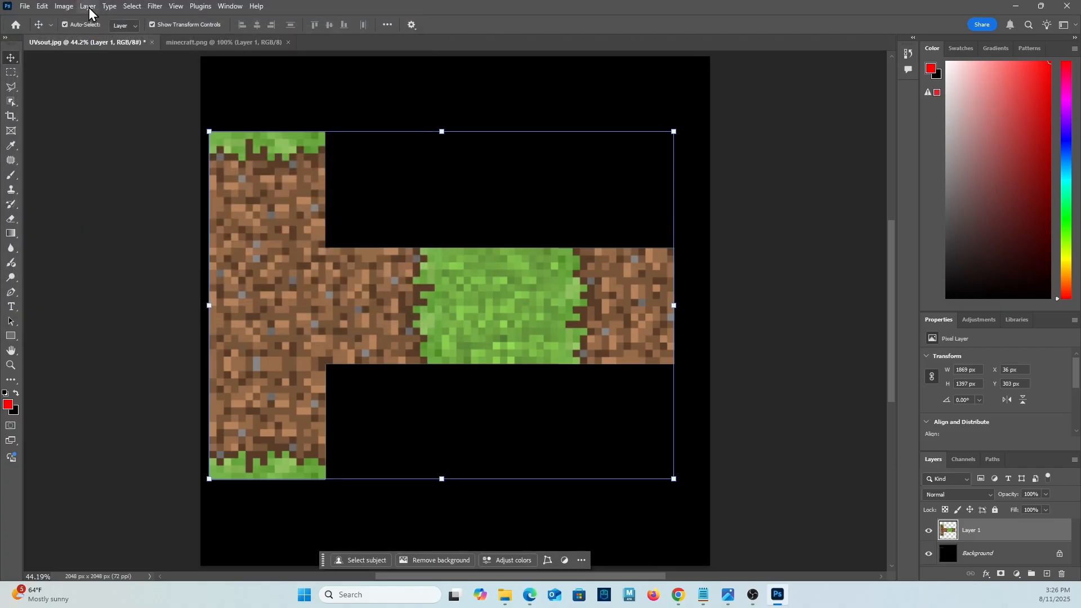
# Set up an export of the UVsout document as a JPG at quality 7 and proceed to saving it
pyautogui.click(24, 6)
pyautogui.moveTo(50, 203)
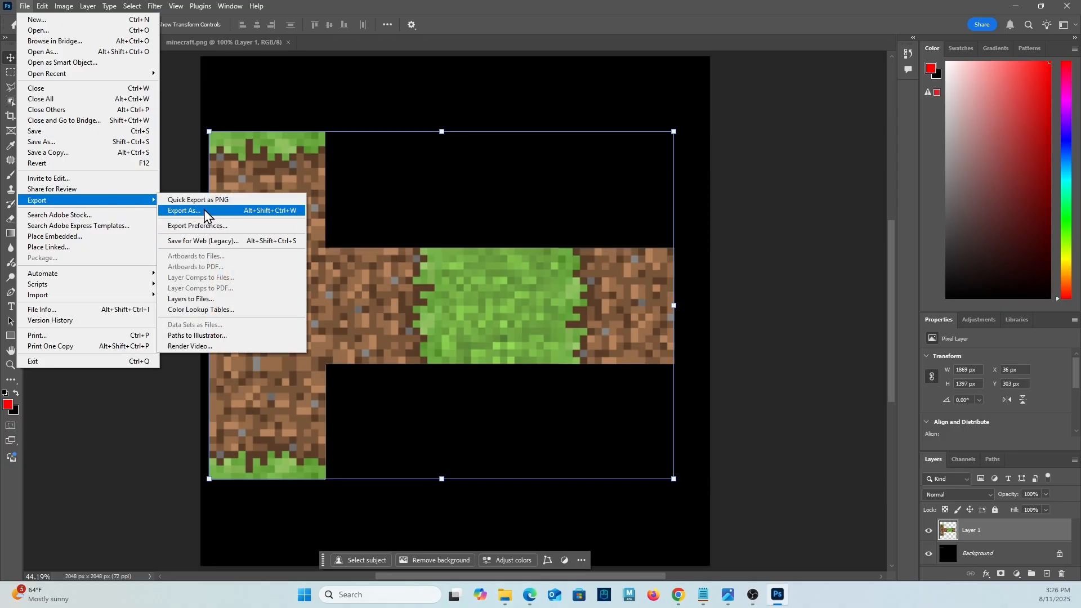
pyautogui.click(186, 210)
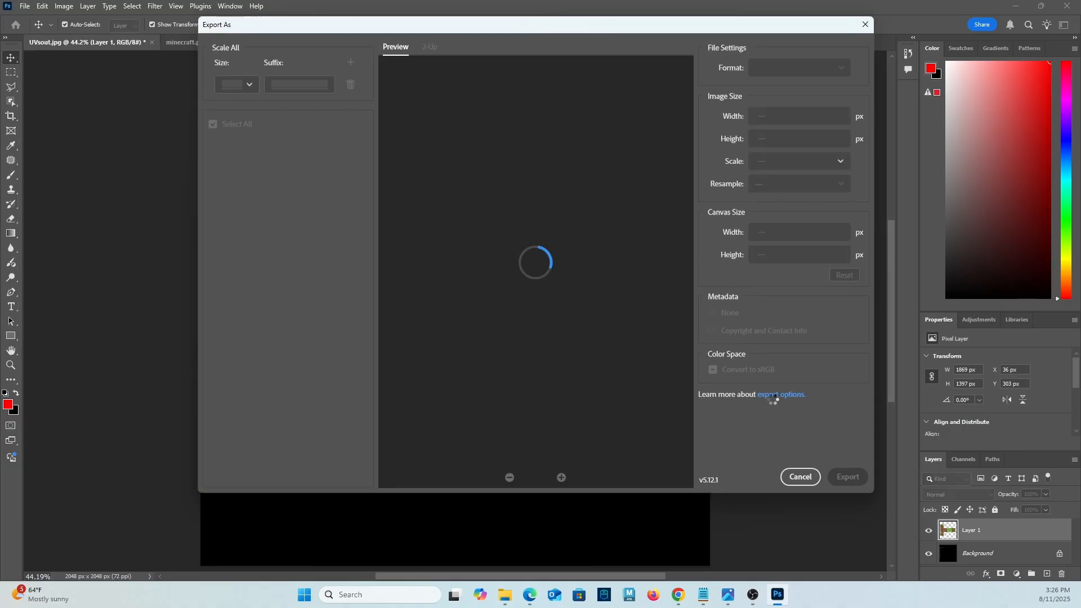
pyautogui.click(793, 69)
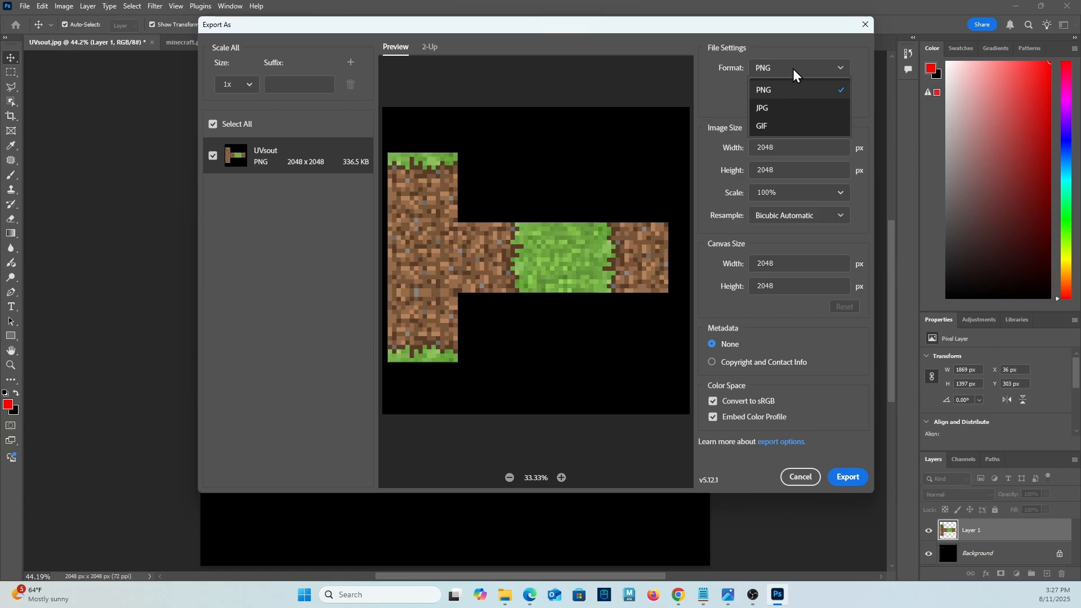
pyautogui.click(768, 106)
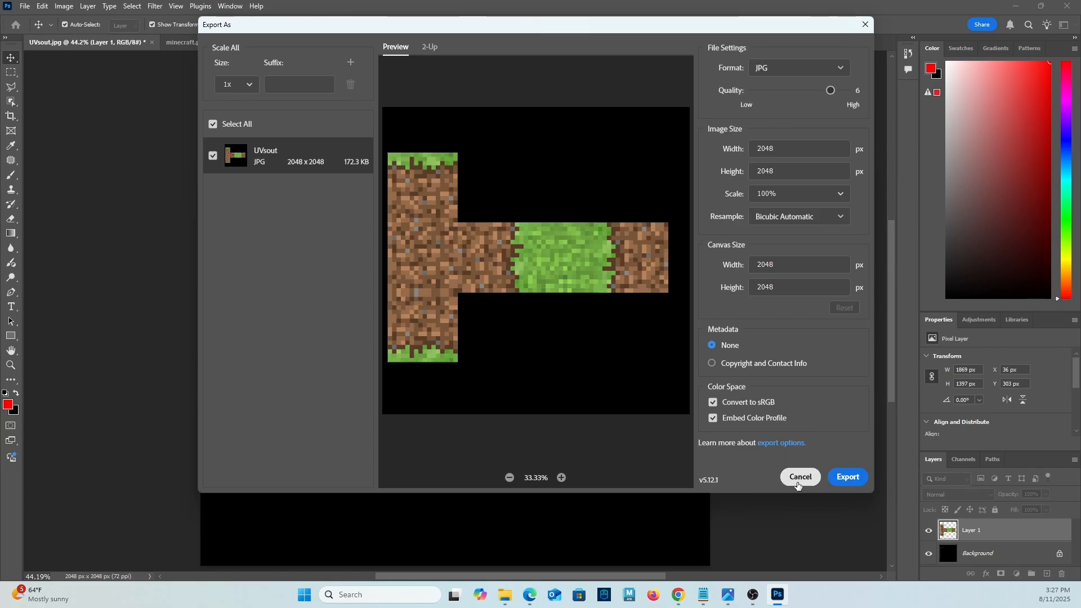
pyautogui.moveTo(830, 91); pyautogui.dragTo(893, 96)
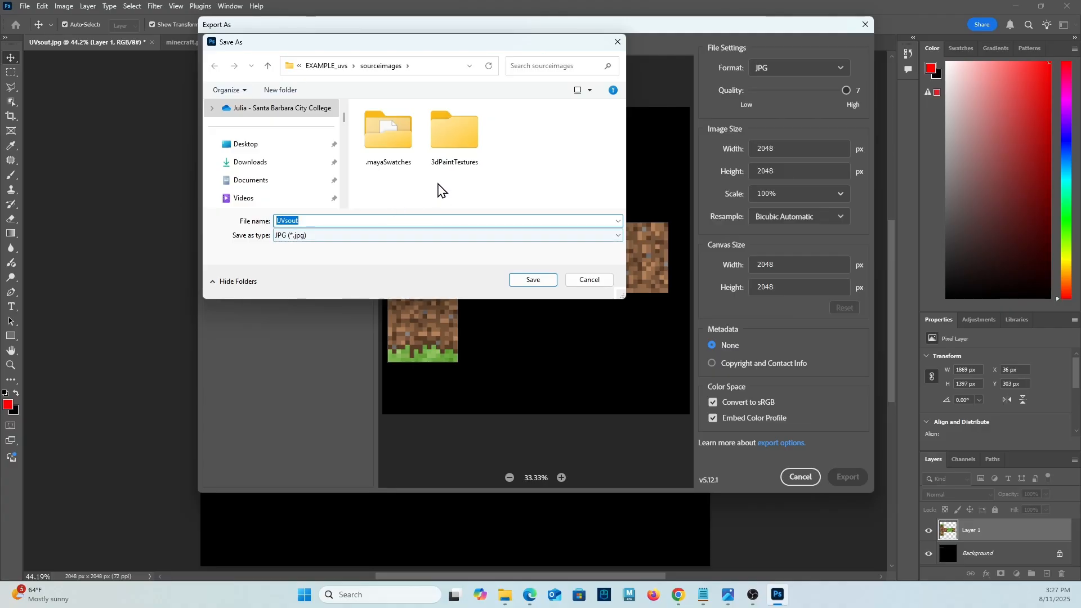
# Save the exported JPG as UVs_done in the sourceimages folder of the EXAMPLE_uvs project, and deselect the texture layer
pyautogui.click(267, 65)
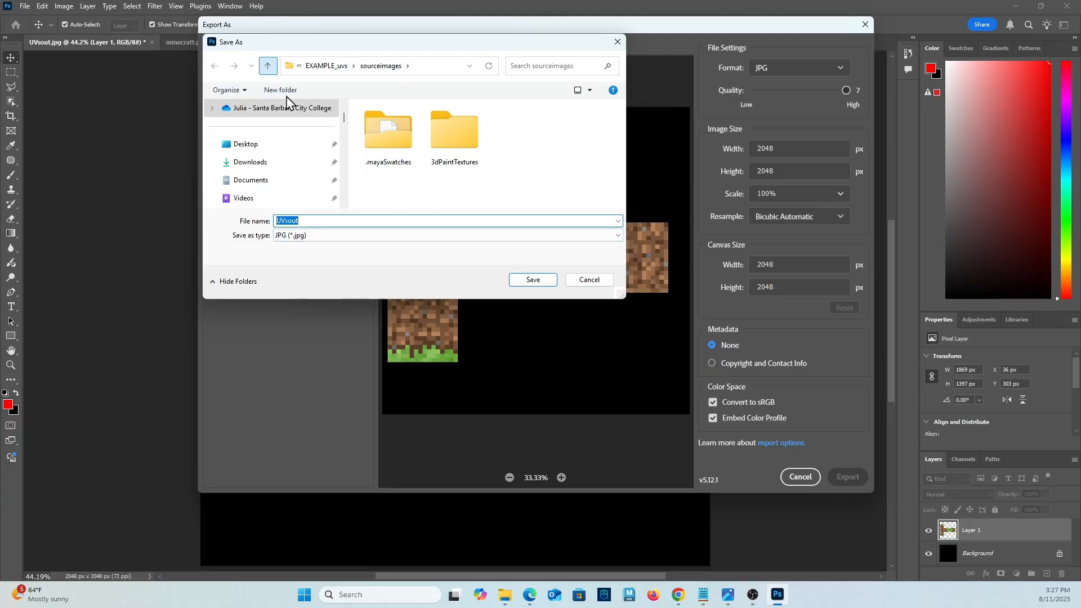
pyautogui.scroll(-3, 447, 184)
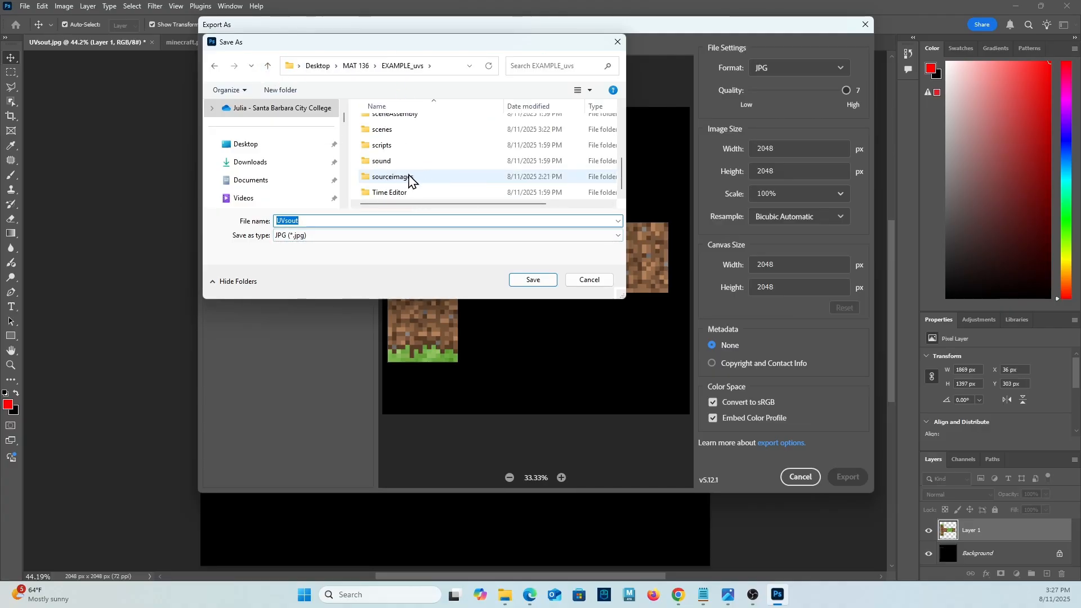
pyautogui.doubleClick(448, 179)
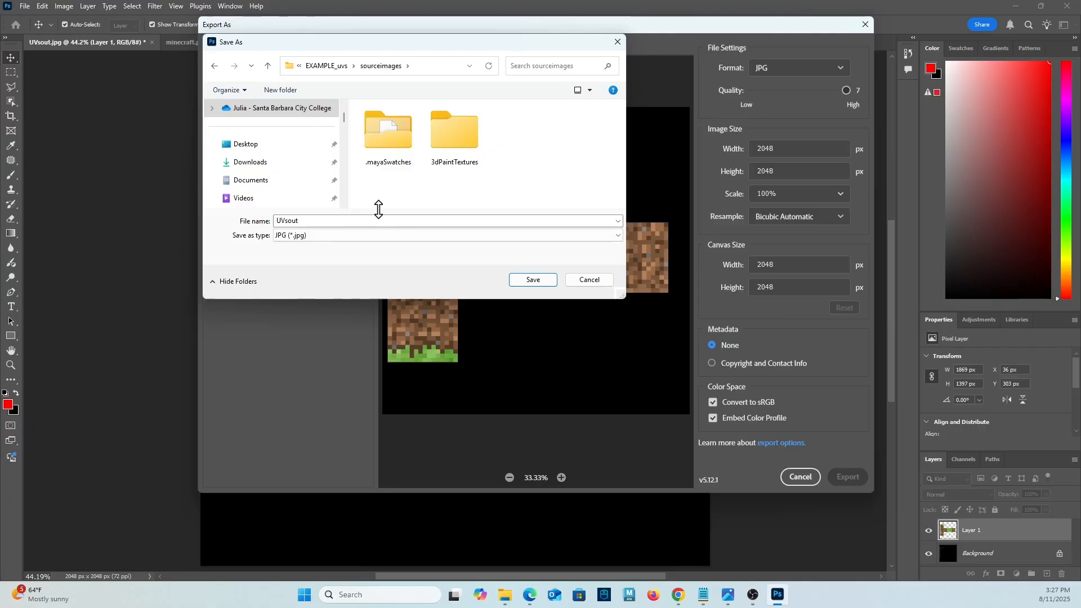
pyautogui.click(329, 219)
pyautogui.click(338, 220)
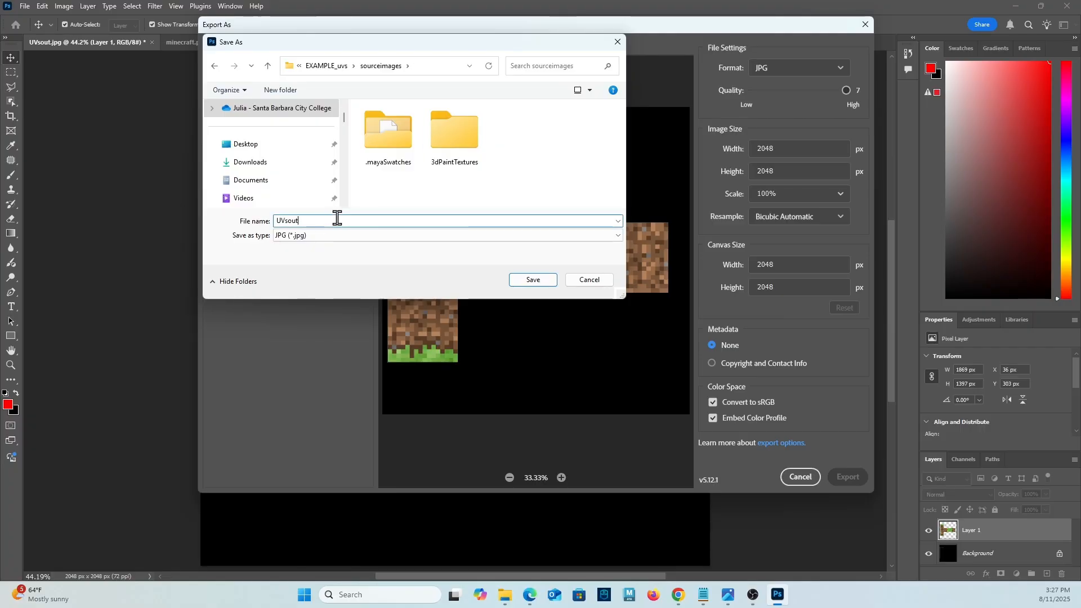
pyautogui.press('BackSpace')
pyautogui.press('BackSpace')
pyautogui.press('BackSpace')
pyautogui.press('BackSpace')
pyautogui.write('s_done')
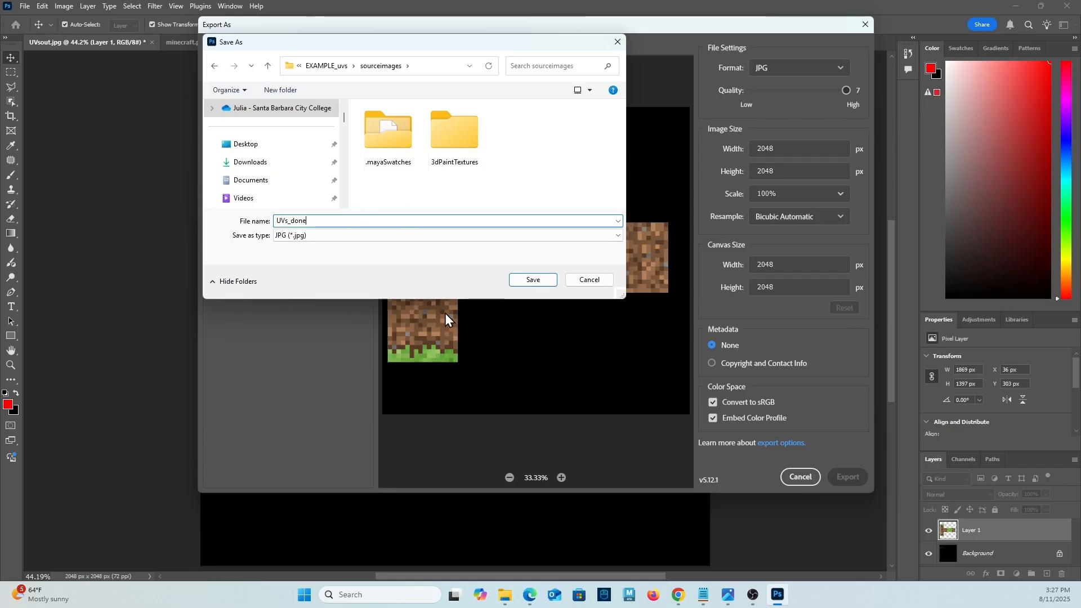
pyautogui.click(533, 281)
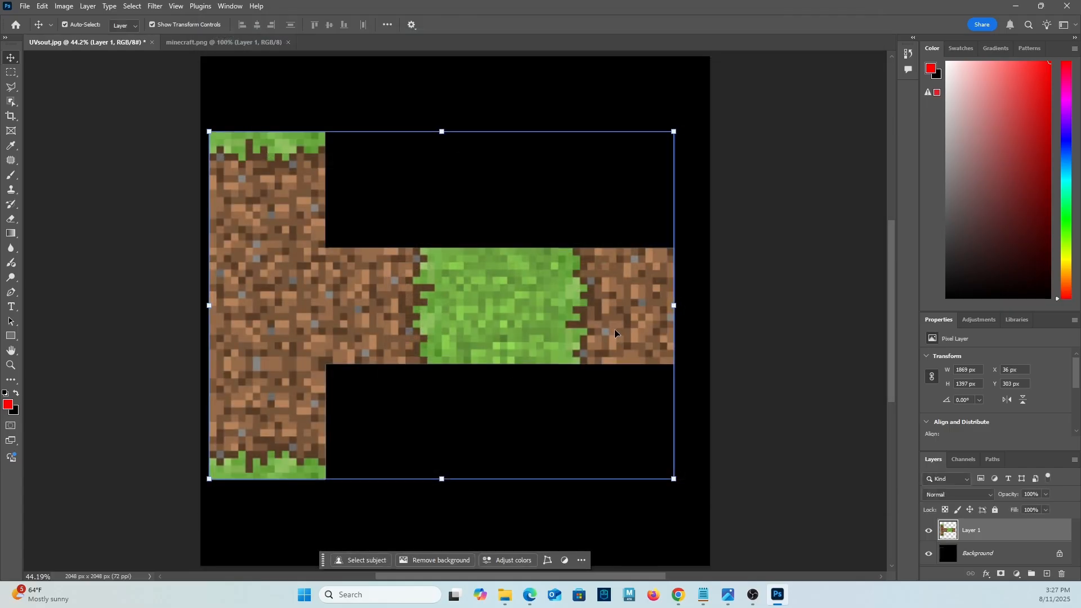
pyautogui.click(113, 113)
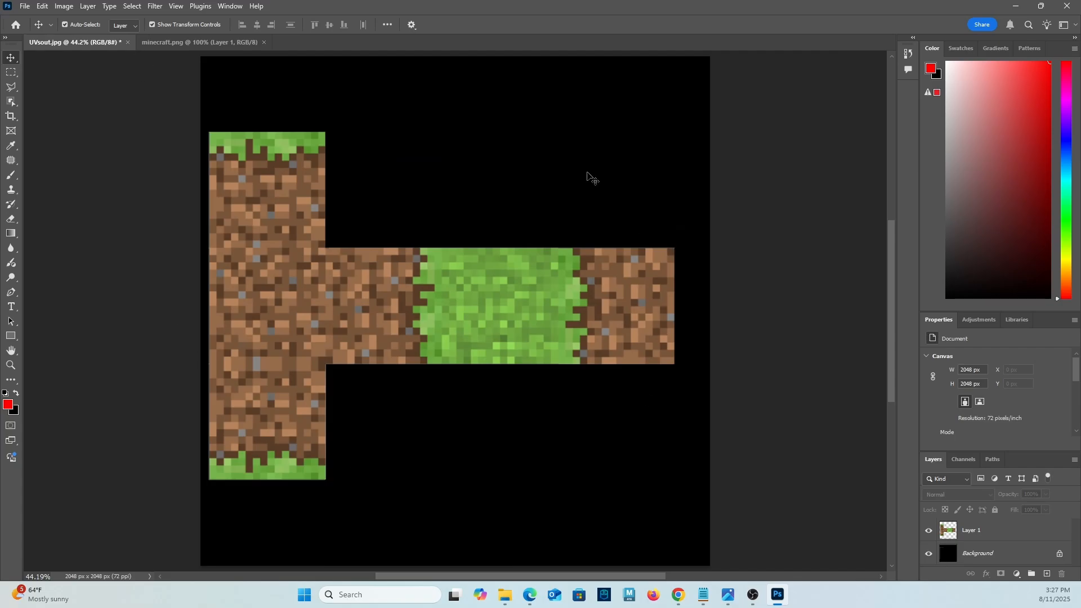
pyautogui.click(433, 332)
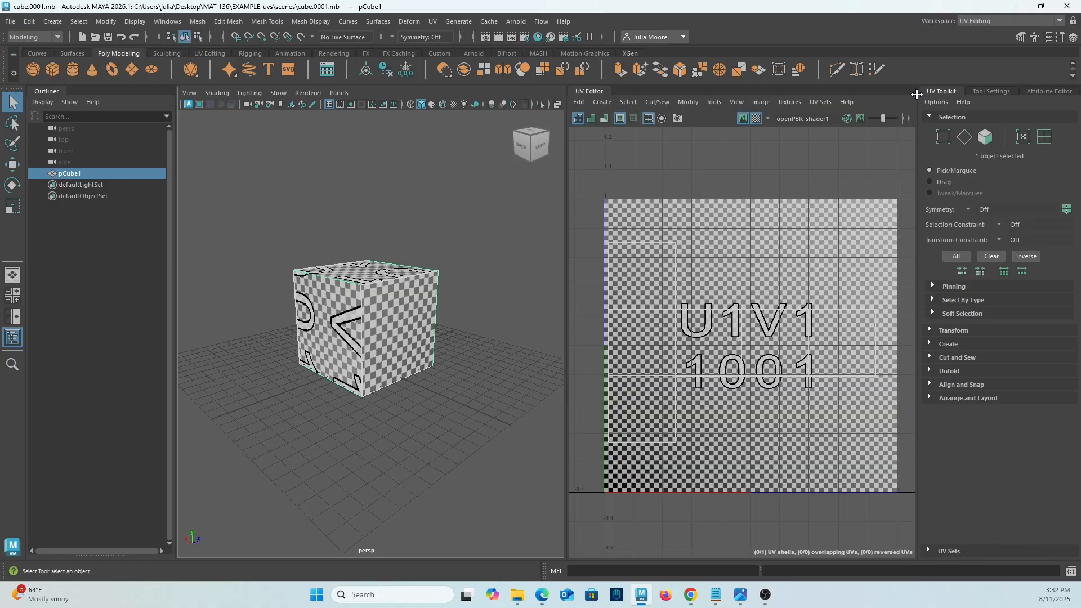
# Switch to Maya and change the workspace from UV Editing to General
pyautogui.click(1061, 23)
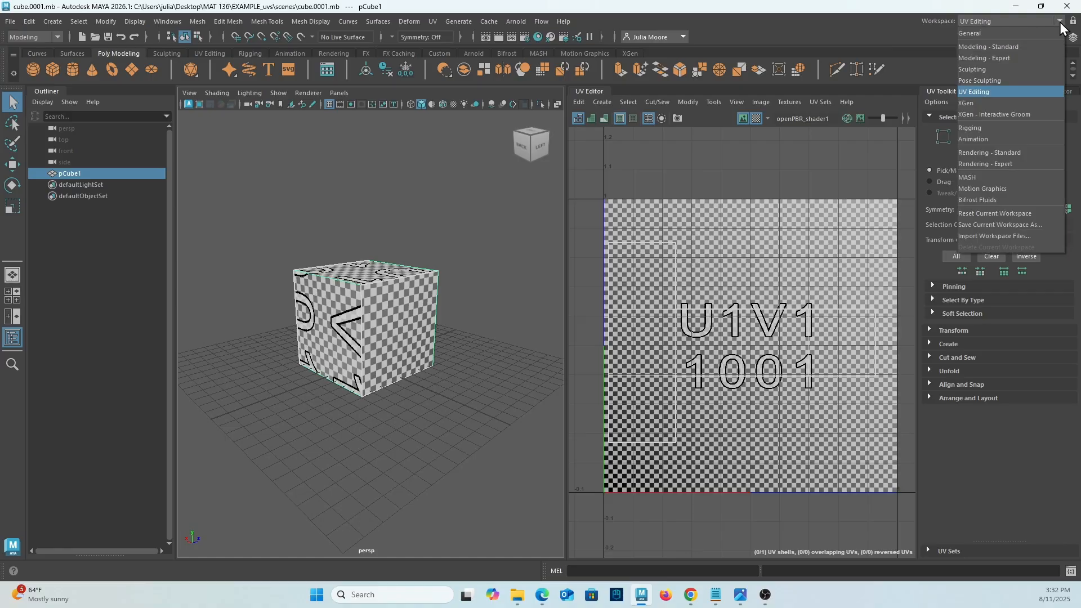
pyautogui.click(983, 35)
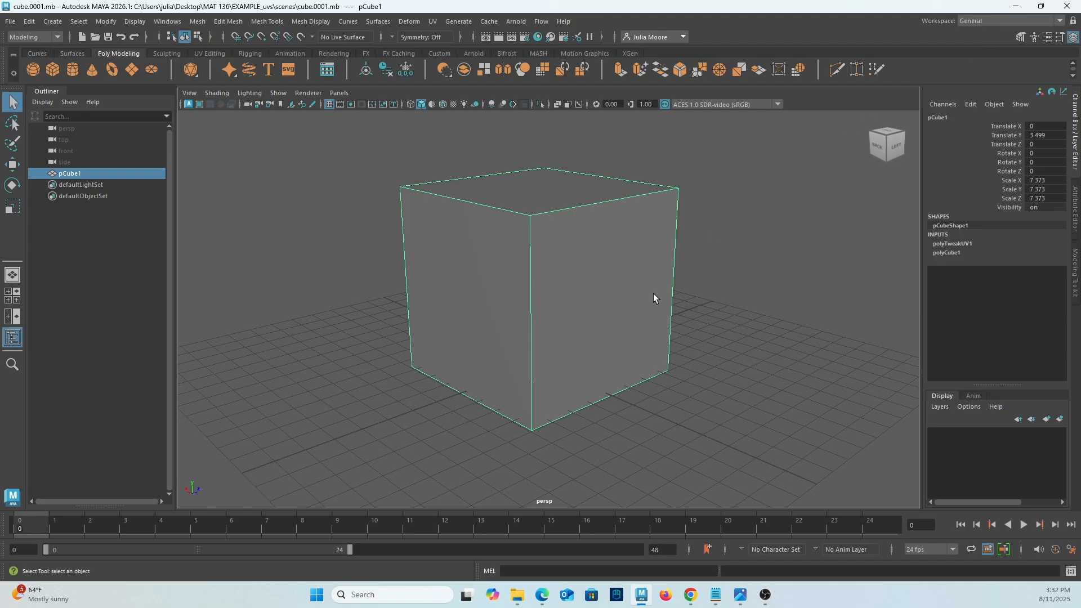
pyautogui.keyDown('alt'); pyautogui.moveTo(576, 276); pyautogui.dragTo(566, 301, button='middle'); pyautogui.keyUp('alt')
pyautogui.moveTo(566, 301)
pyautogui.keyDown('alt'); pyautogui.mouseDown()
pyautogui.moveTo(591, 306)
pyautogui.moveTo(553, 301)
pyautogui.mouseUp(); pyautogui.keyUp('alt')
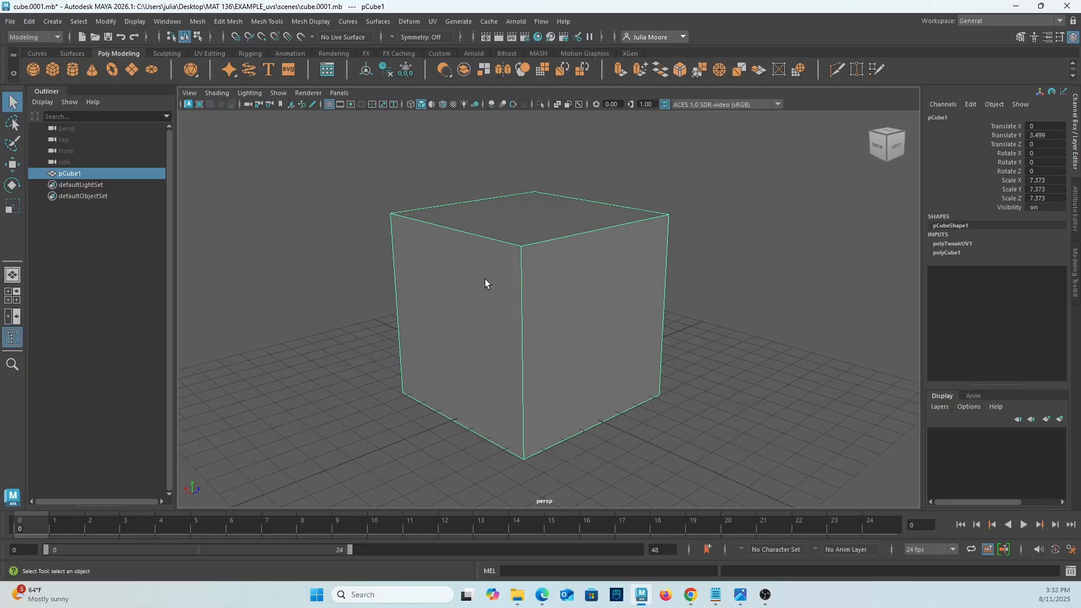
# Open the Hypershade, make its window taller, and arrange it beside the cube in the viewport, keeping the cube selected
pyautogui.click(538, 38)
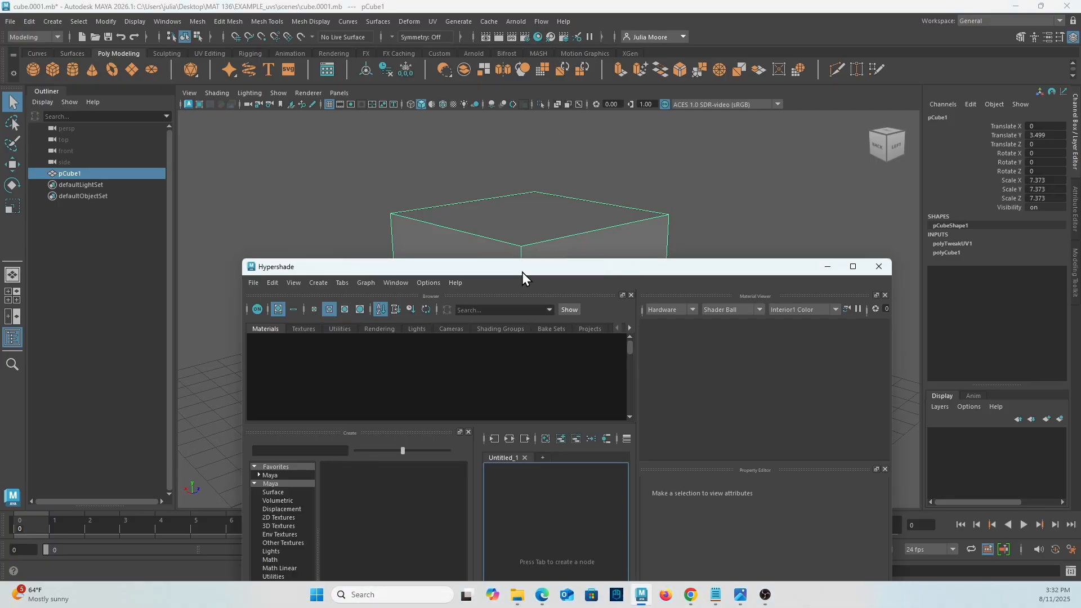
pyautogui.moveTo(522, 272); pyautogui.dragTo(356, 68)
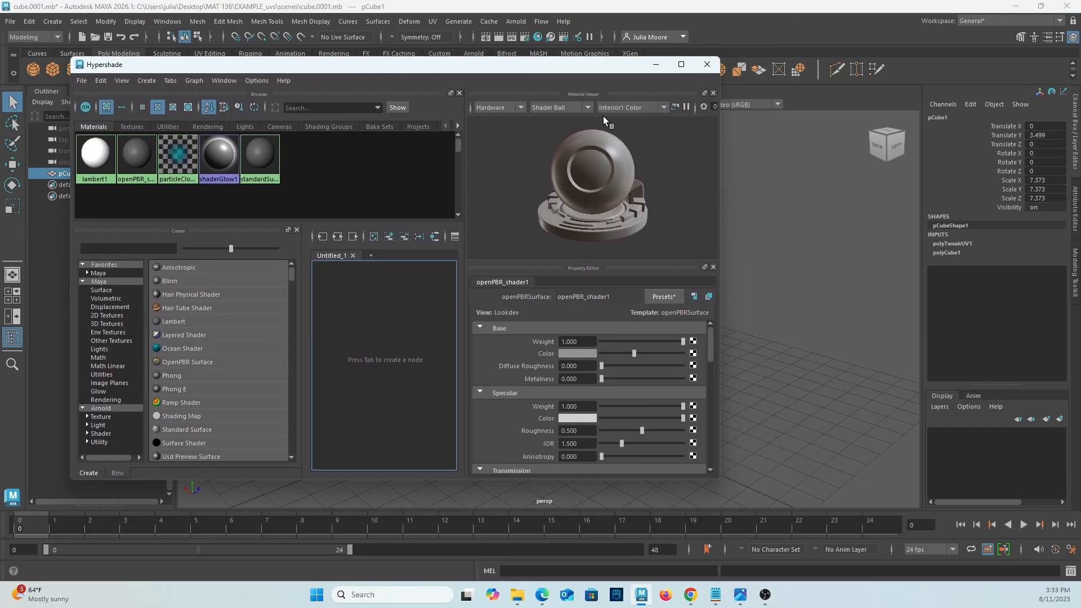
pyautogui.moveTo(600, 67); pyautogui.dragTo(576, 29)
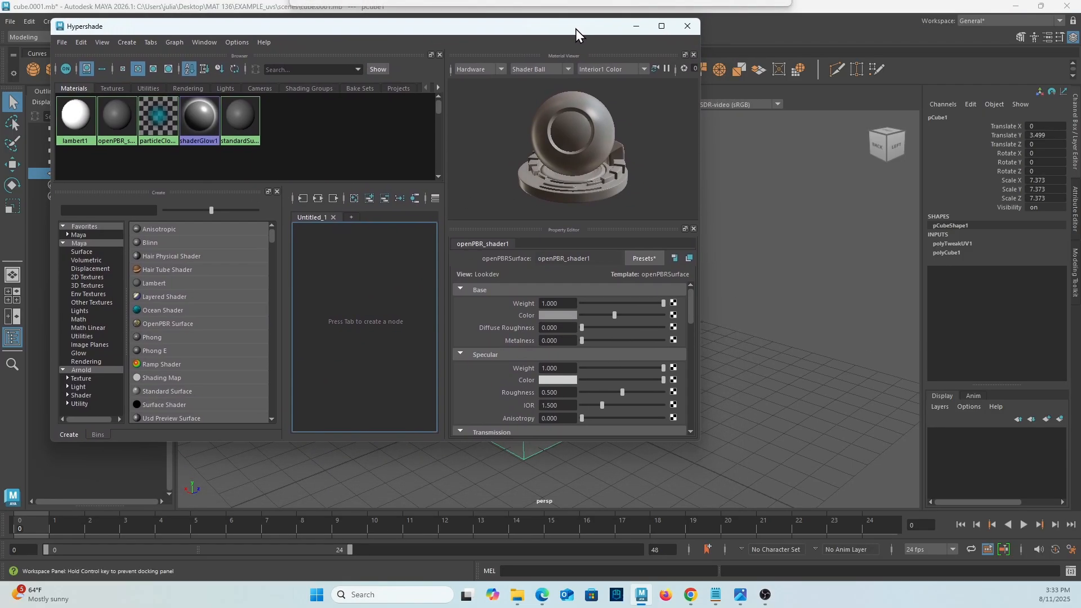
pyautogui.moveTo(465, 440); pyautogui.dragTo(470, 551)
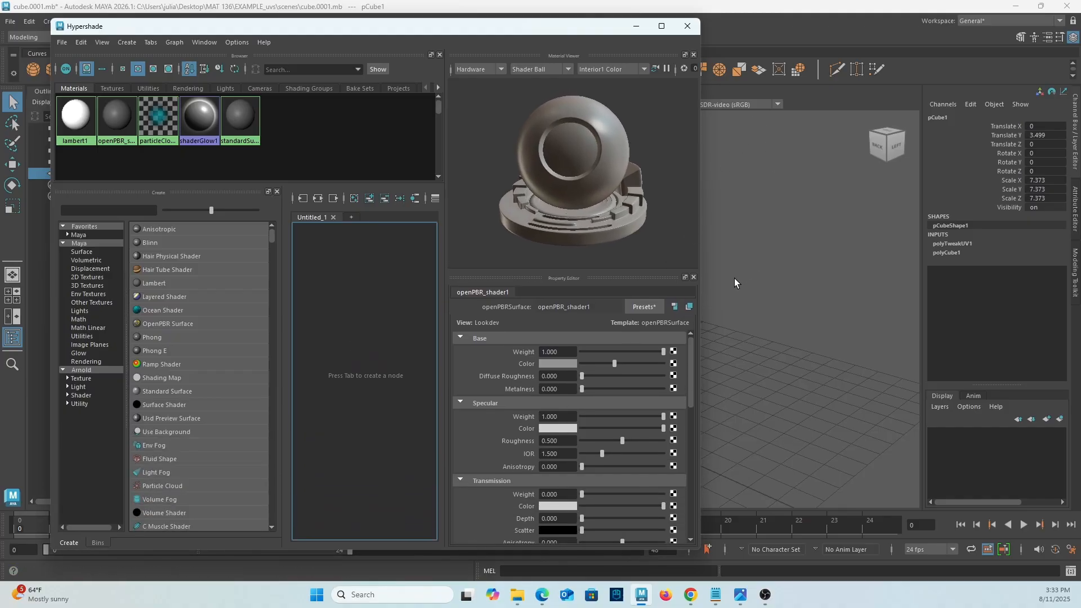
pyautogui.click(745, 259)
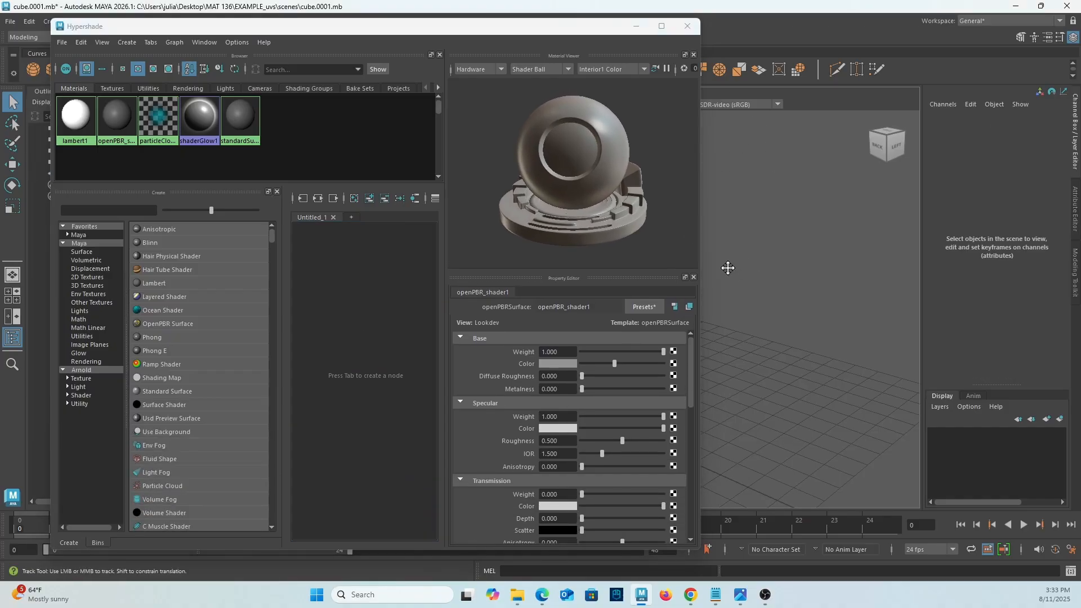
pyautogui.keyDown('alt'); pyautogui.moveTo(723, 268); pyautogui.dragTo(937, 290, button='right'); pyautogui.keyUp('alt')
pyautogui.click(799, 297)
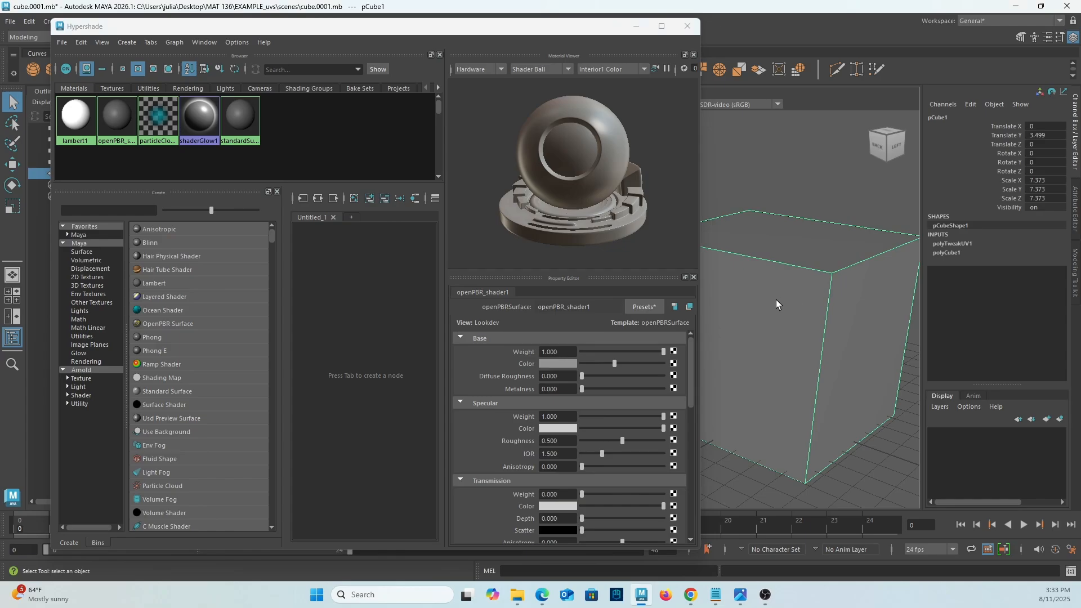
# Create a new Lambert material from the Maya favorites in the Hypershade
pyautogui.click(362, 31)
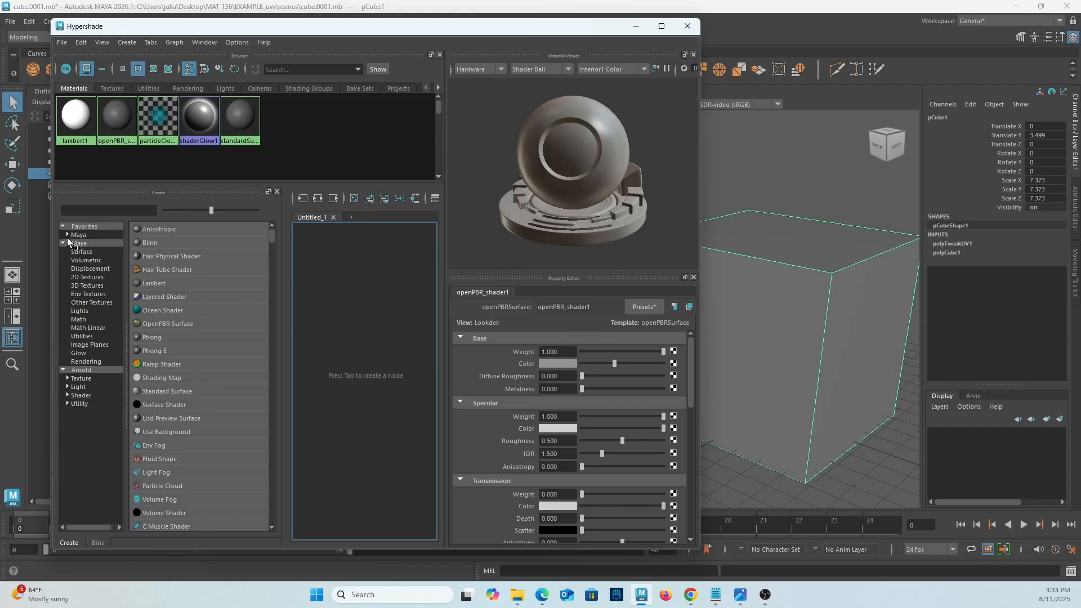
pyautogui.scroll(-15, 181, 307)
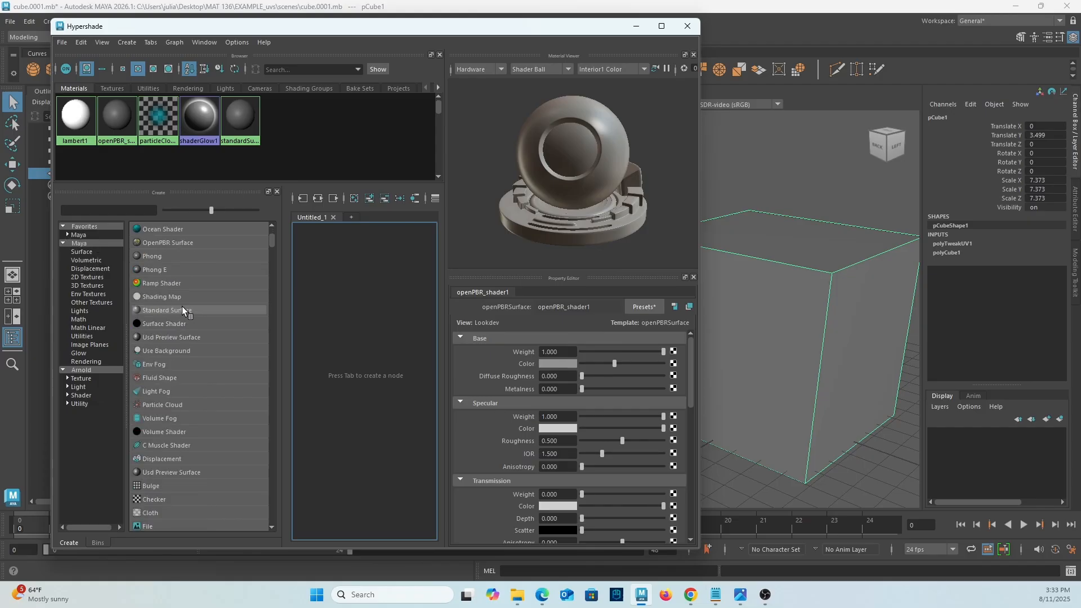
pyautogui.scroll(-4, 182, 309)
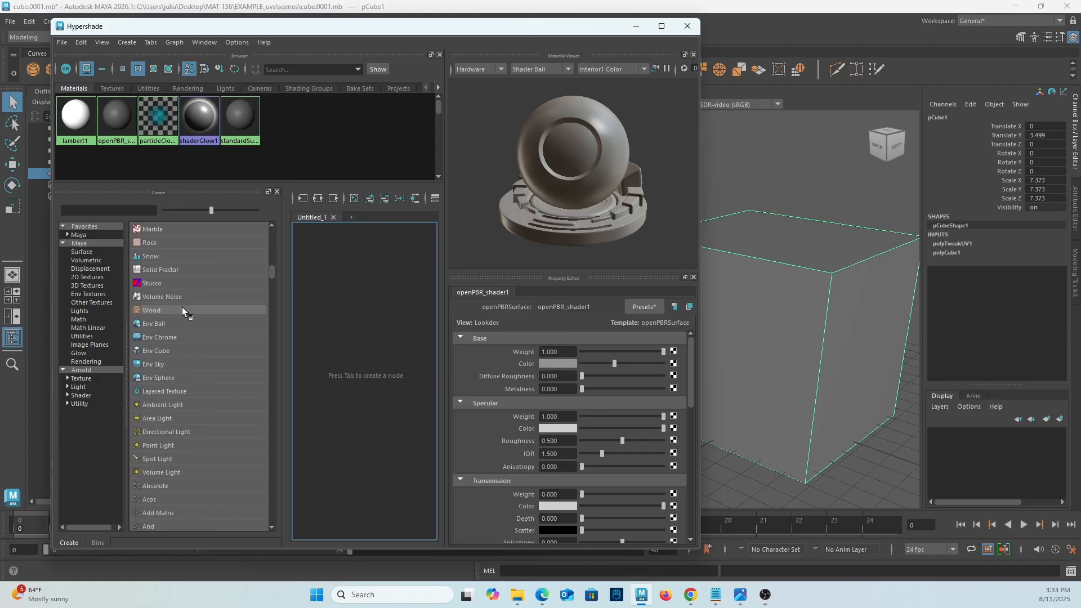
pyautogui.scroll(3, 181, 308)
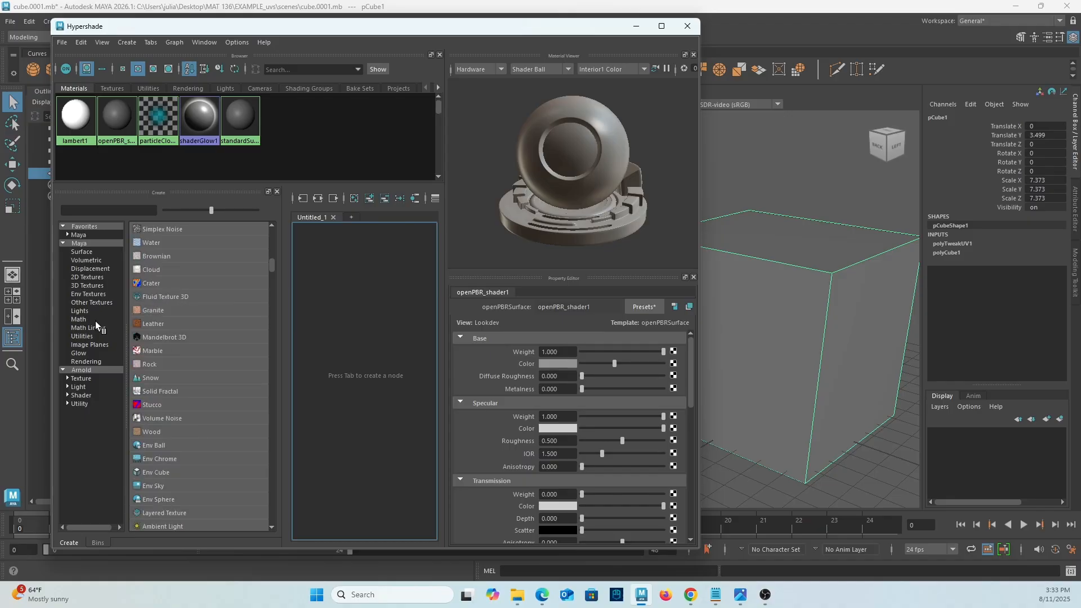
pyautogui.click(82, 253)
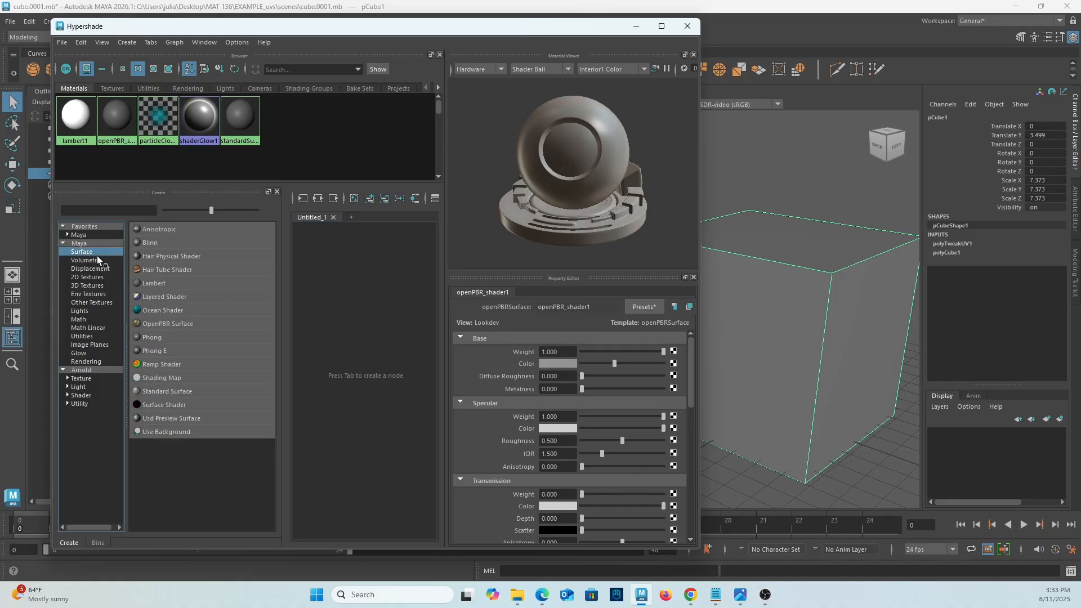
pyautogui.click(90, 236)
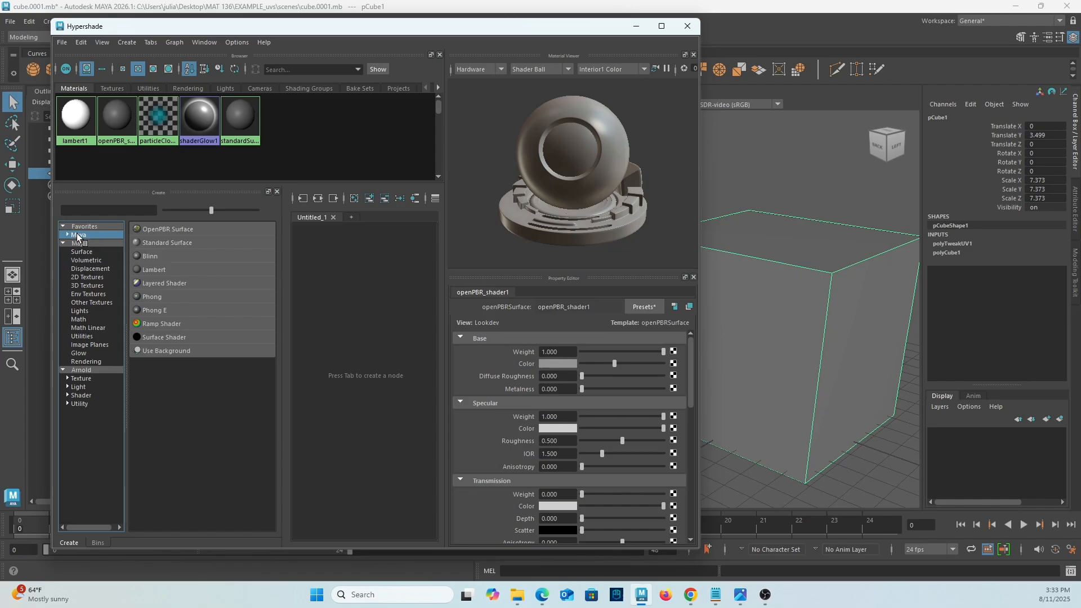
pyautogui.click(170, 269)
pyautogui.scroll(2, 400, 413)
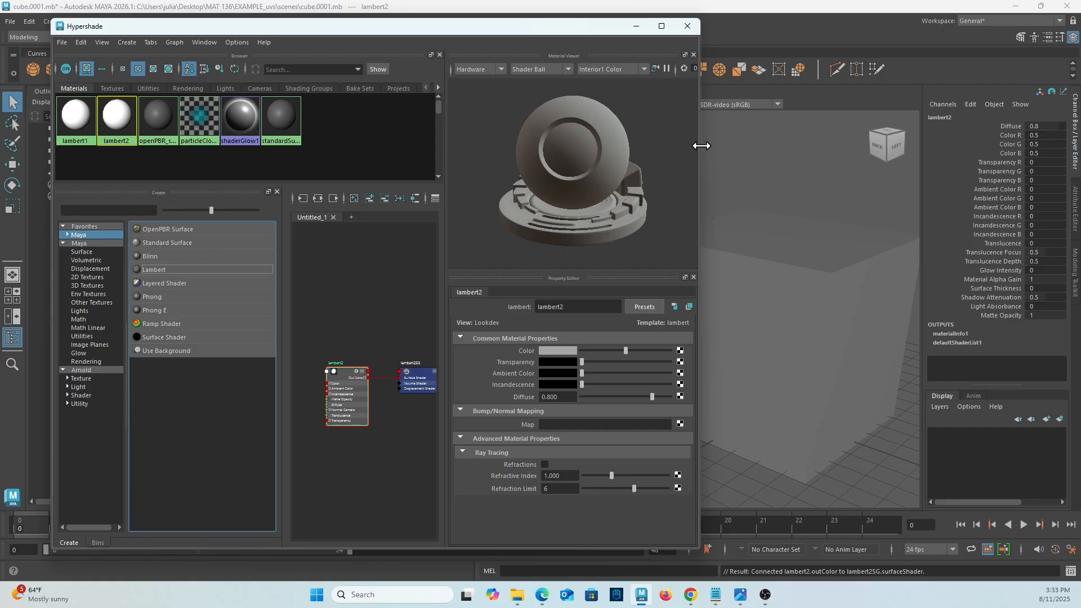
# Widen the Hypershade window and rename the new Lambert material to minecraft_cube
pyautogui.moveTo(700, 145); pyautogui.dragTo(807, 153)
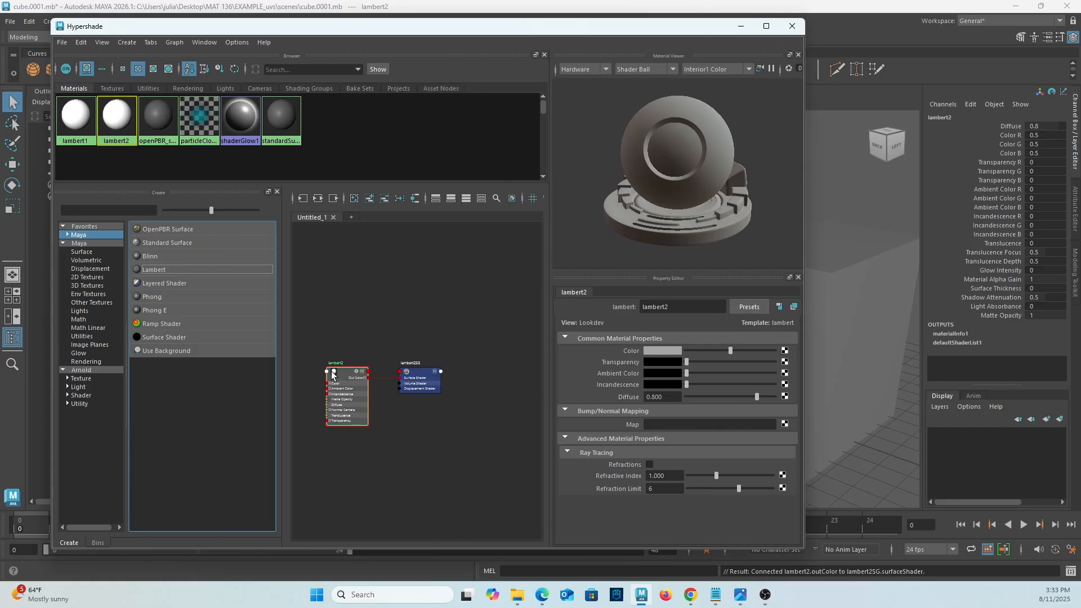
pyautogui.scroll(4, 401, 321)
pyautogui.keyDown('alt'); pyautogui.moveTo(402, 312); pyautogui.dragTo(402, 315, button='middle'); pyautogui.keyUp('alt')
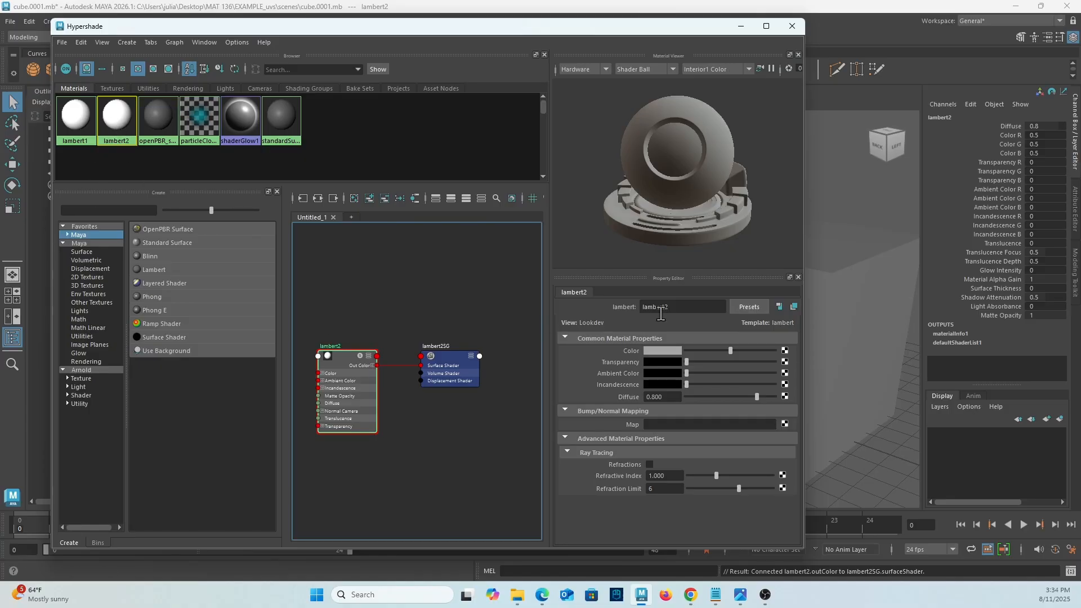
pyautogui.doubleClick(680, 308)
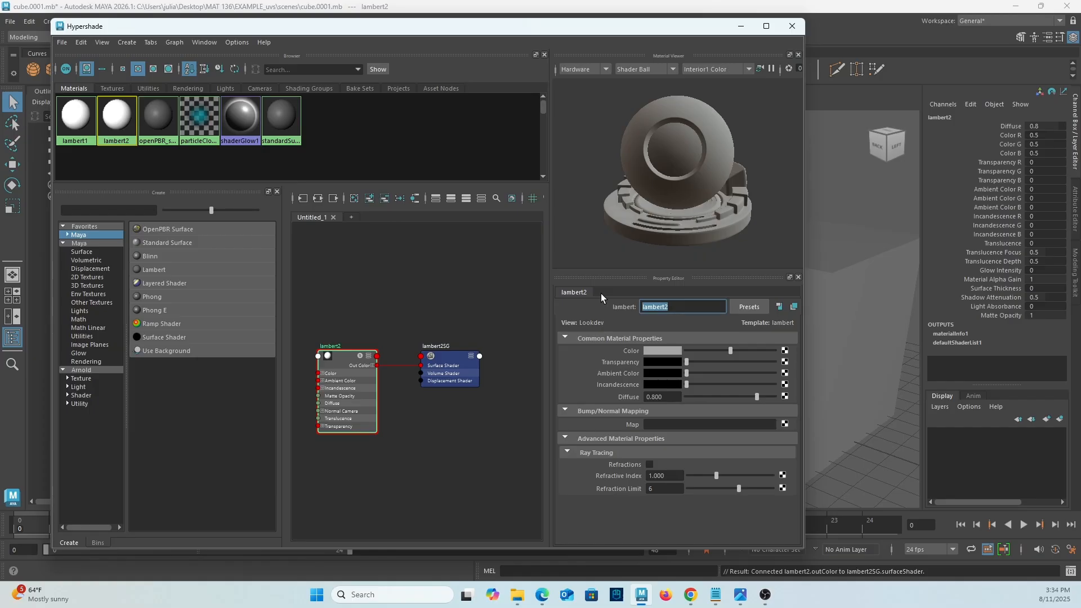
pyautogui.write('cube')
pyautogui.press('BackSpace')
pyautogui.press('BackSpace')
pyautogui.press('BackSpace')
pyautogui.press('BackSpace')
pyautogui.write('mincracraft_cube')
pyautogui.press('Return')
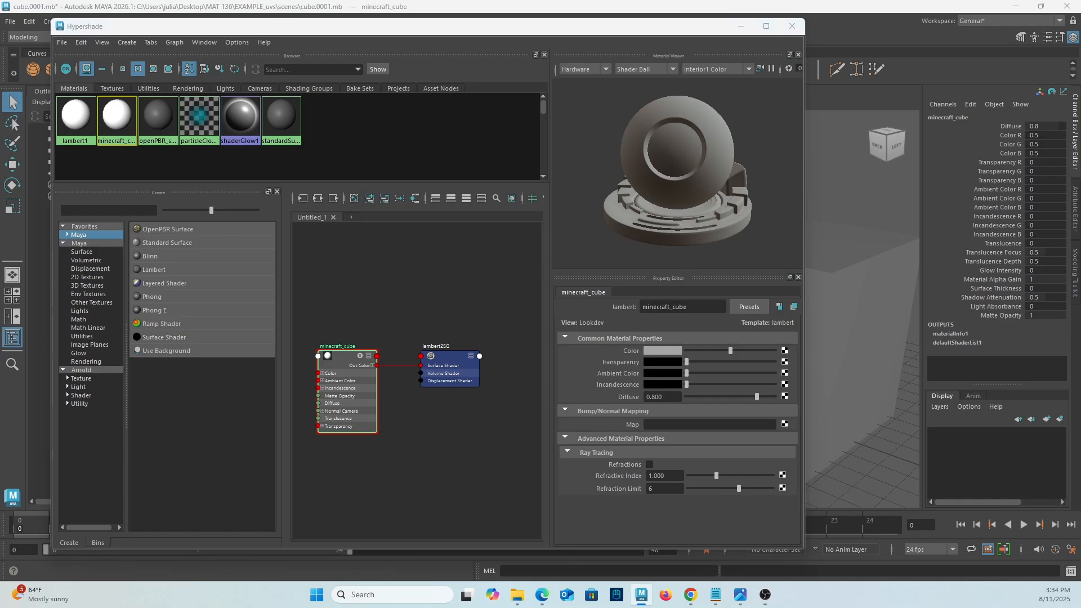
# Connect a File texture node to the Color attribute of the minecraft_cube material
pyautogui.moveTo(405, 331); pyautogui.dragTo(467, 144)
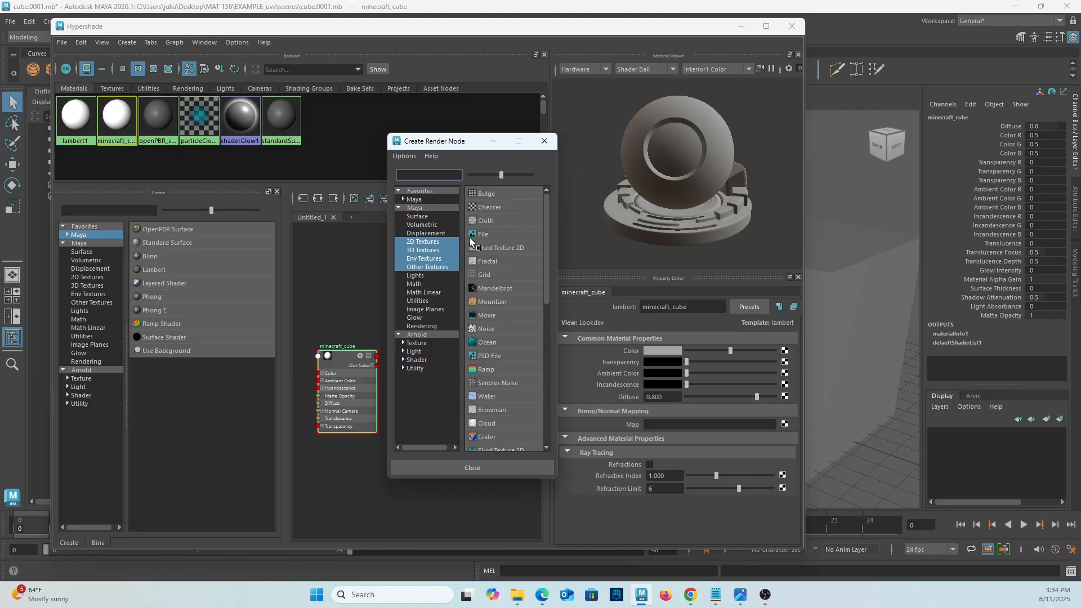
pyautogui.click(487, 235)
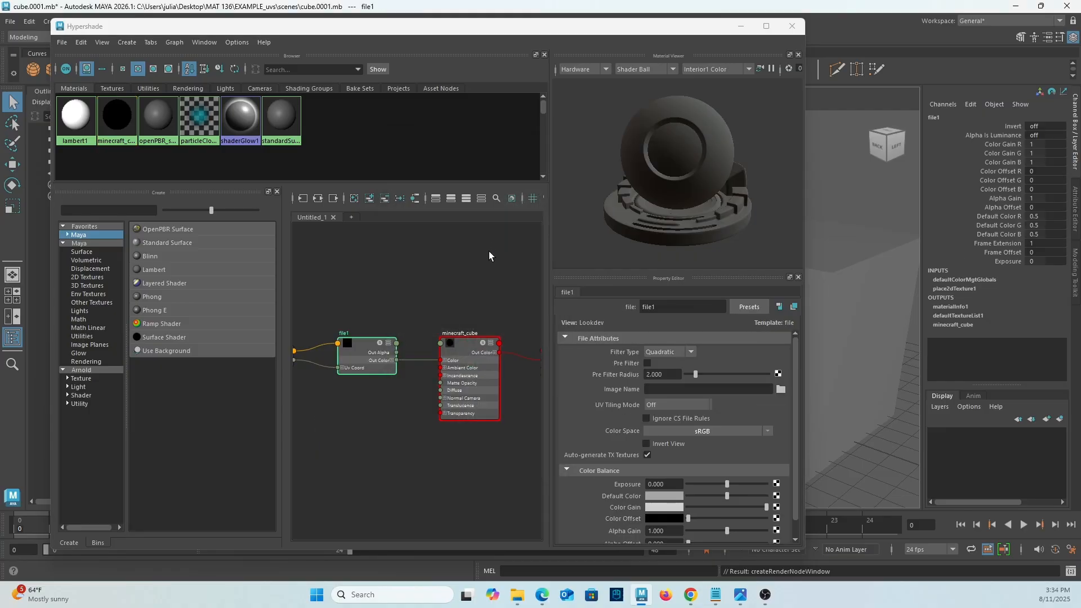
pyautogui.keyDown('alt'); pyautogui.moveTo(494, 289); pyautogui.dragTo(383, 292, button='middle'); pyautogui.keyUp('alt')
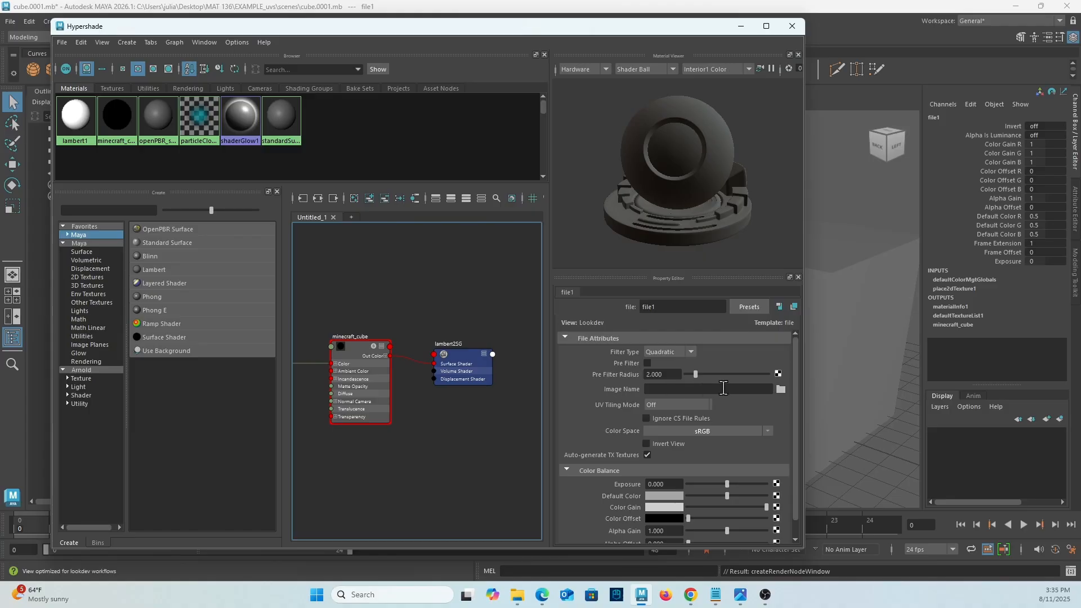
# Load UVs_done.jpg from the sourceimages folder as the file node's image
pyautogui.click(781, 390)
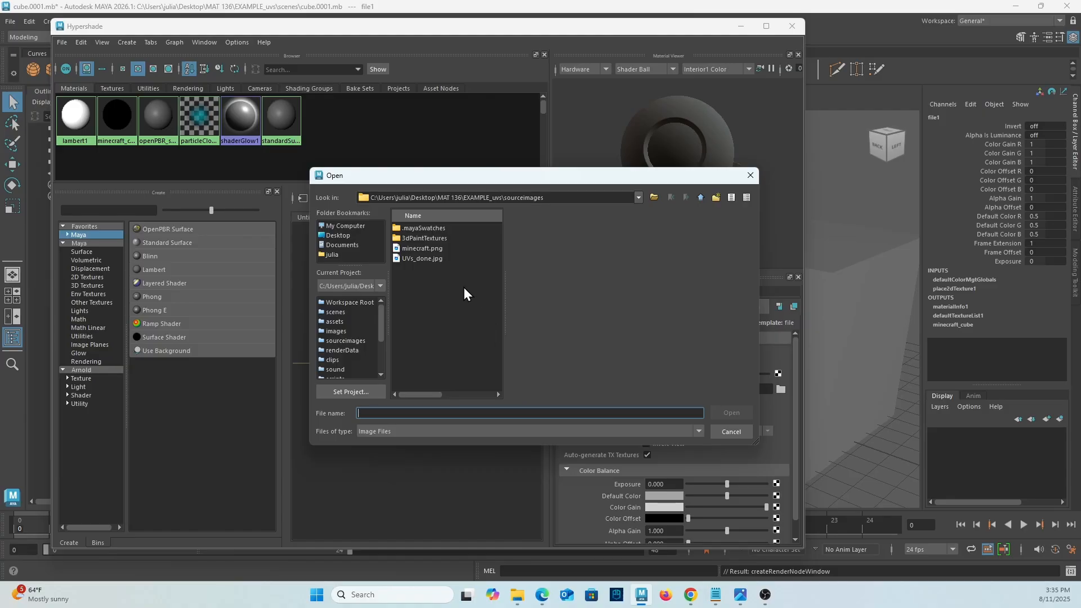
pyautogui.click(404, 260)
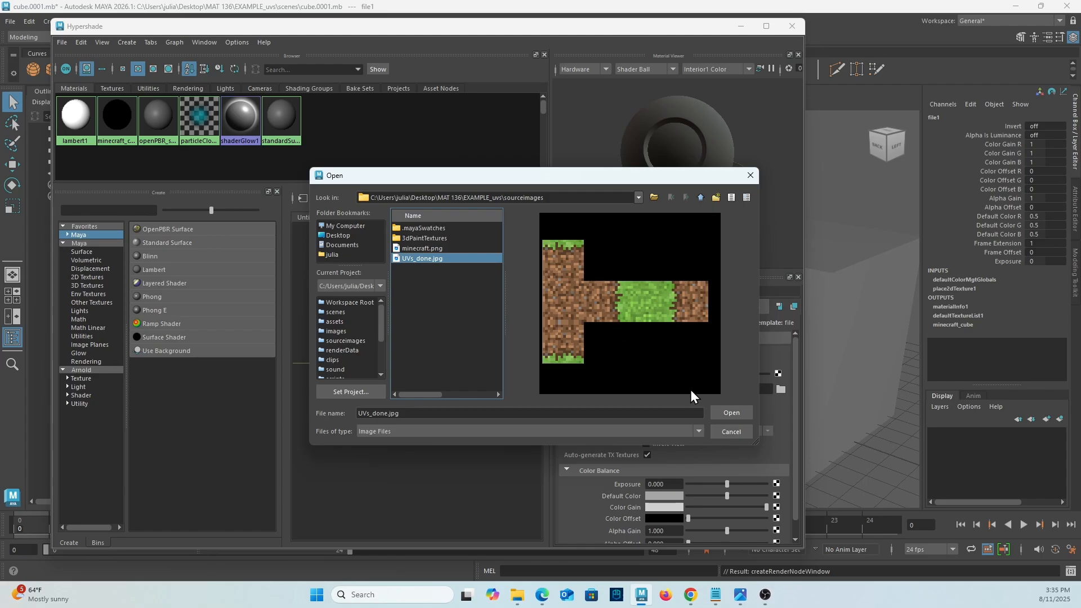
pyautogui.click(732, 413)
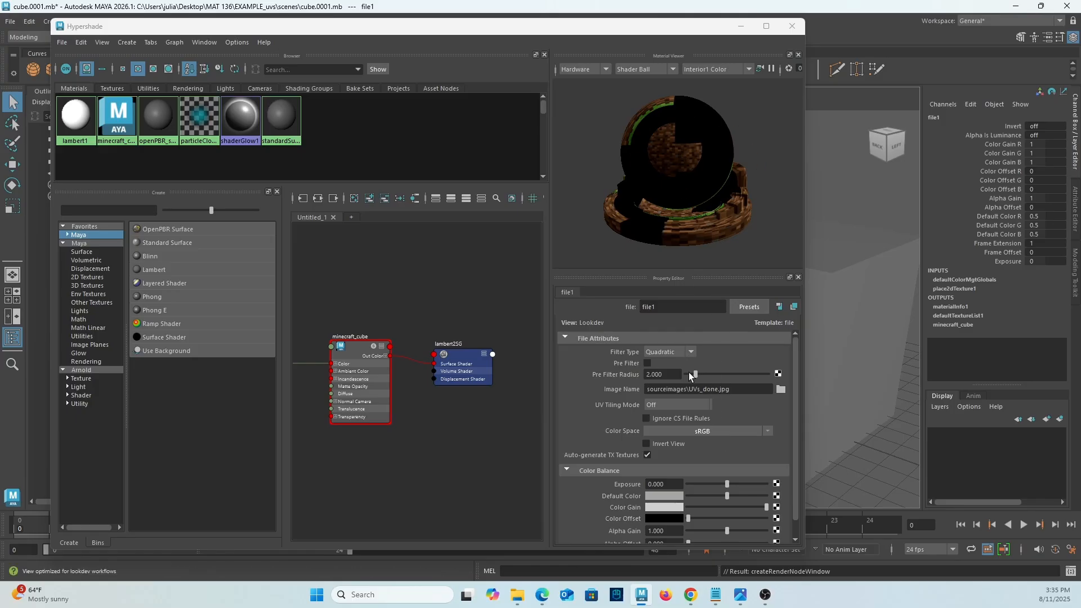
pyautogui.moveTo(730, 389); pyautogui.dragTo(636, 388)
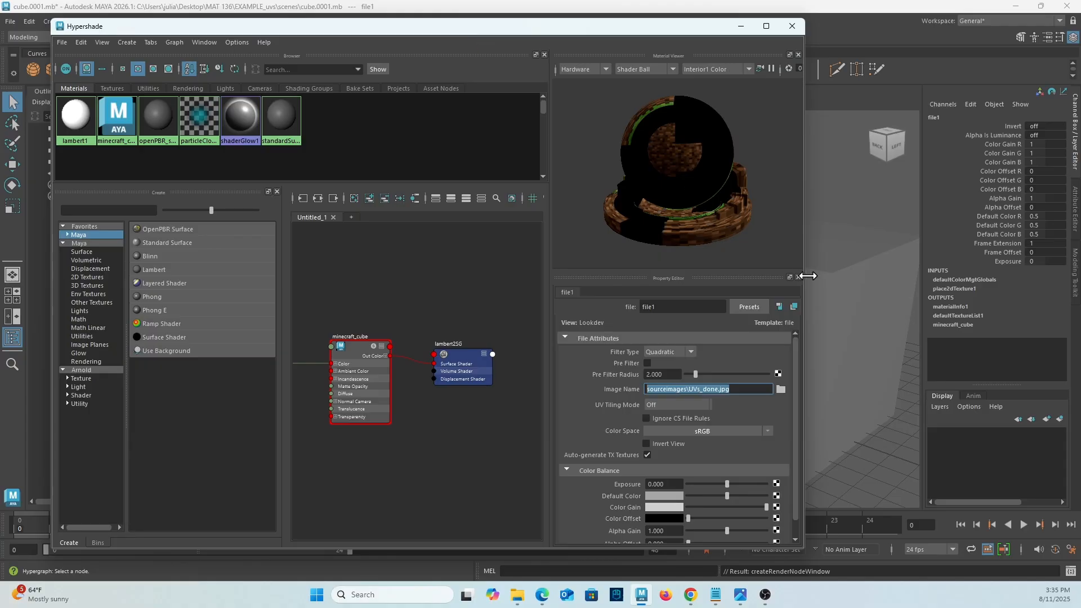
# Assign the minecraft_cube material to the cube and minimize the Hypershade
pyautogui.click(859, 317)
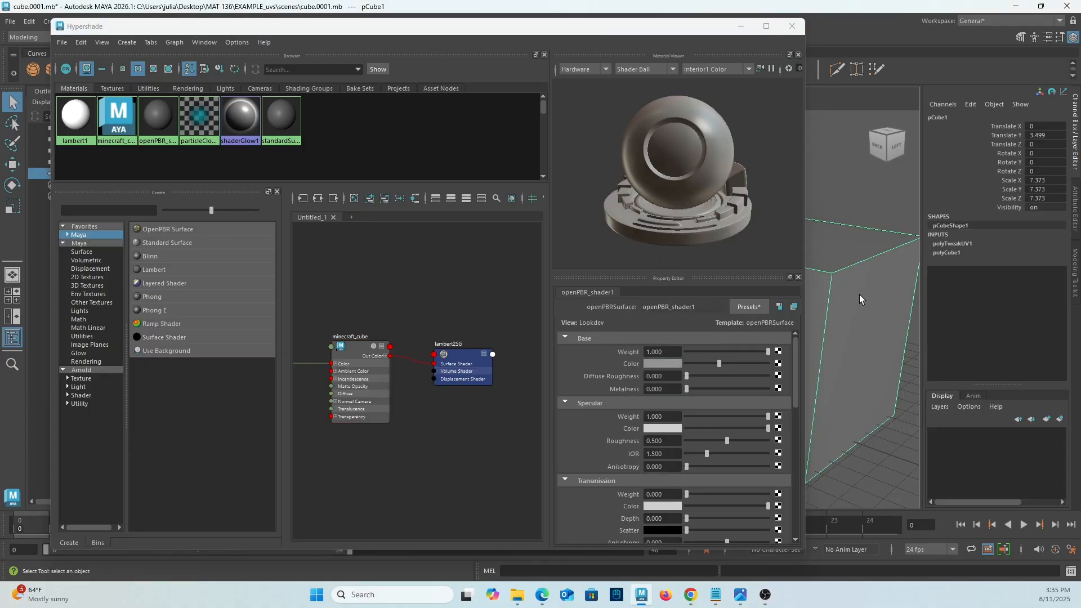
pyautogui.rightClick(125, 122)
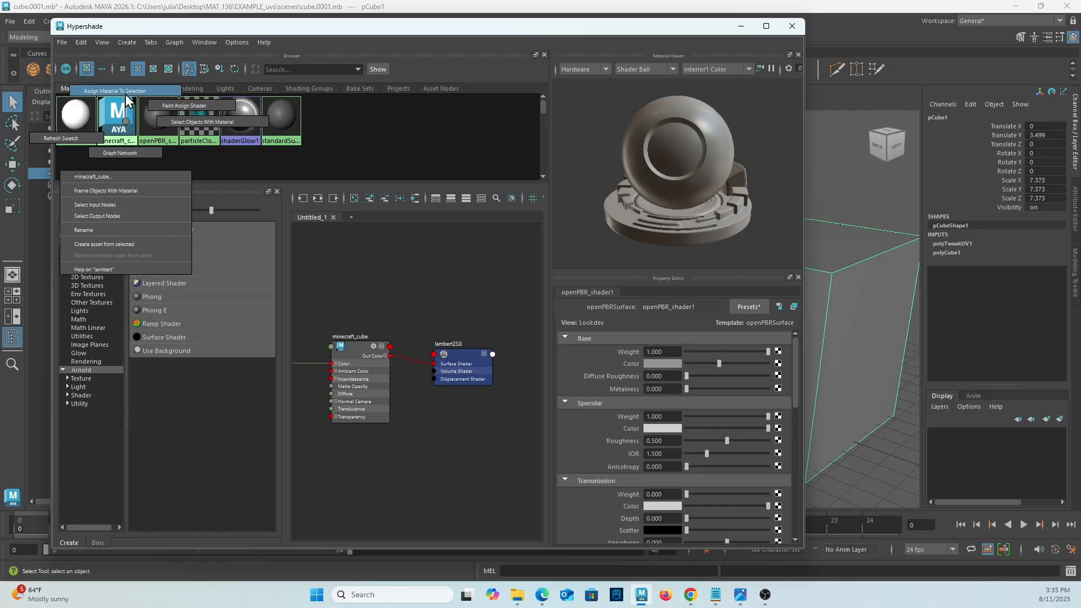
pyautogui.click(125, 93)
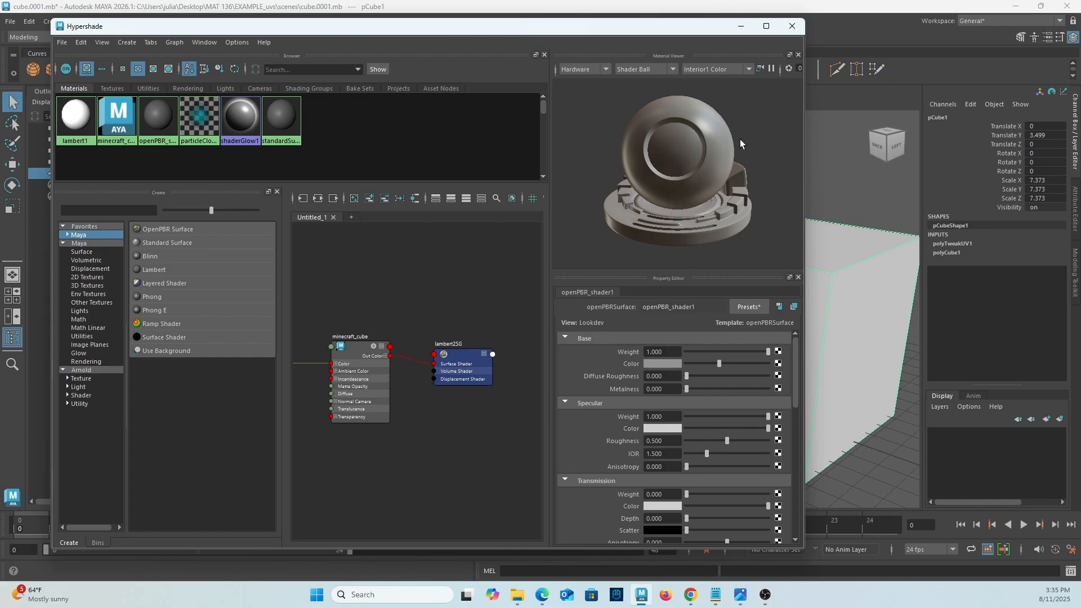
pyautogui.click(741, 27)
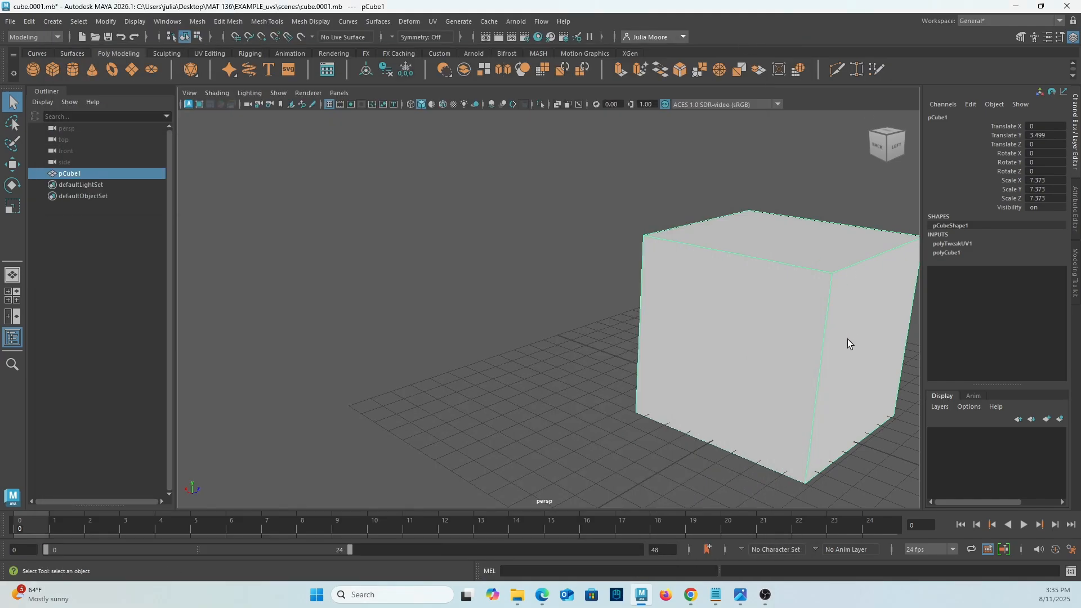
# Turn on textured display in the perspective viewport to show the grass block texture on the cube
pyautogui.keyDown('alt'); pyautogui.moveTo(847, 341); pyautogui.dragTo(637, 376, button='middle'); pyautogui.keyUp('alt')
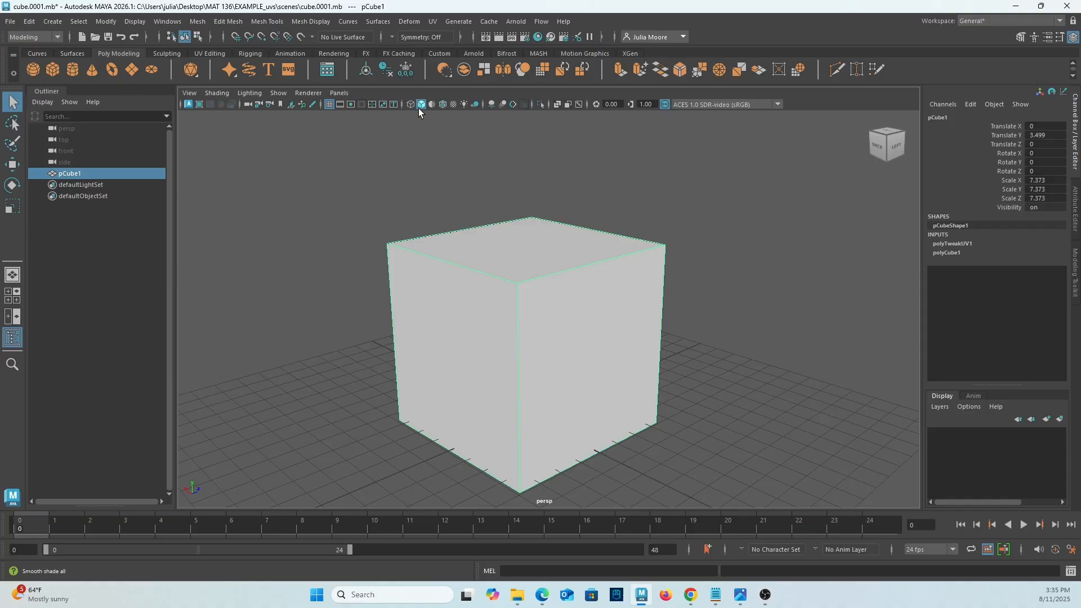
pyautogui.click(454, 105)
pyautogui.keyDown('alt'); pyautogui.moveTo(557, 316); pyautogui.dragTo(532, 311); pyautogui.keyUp('alt')
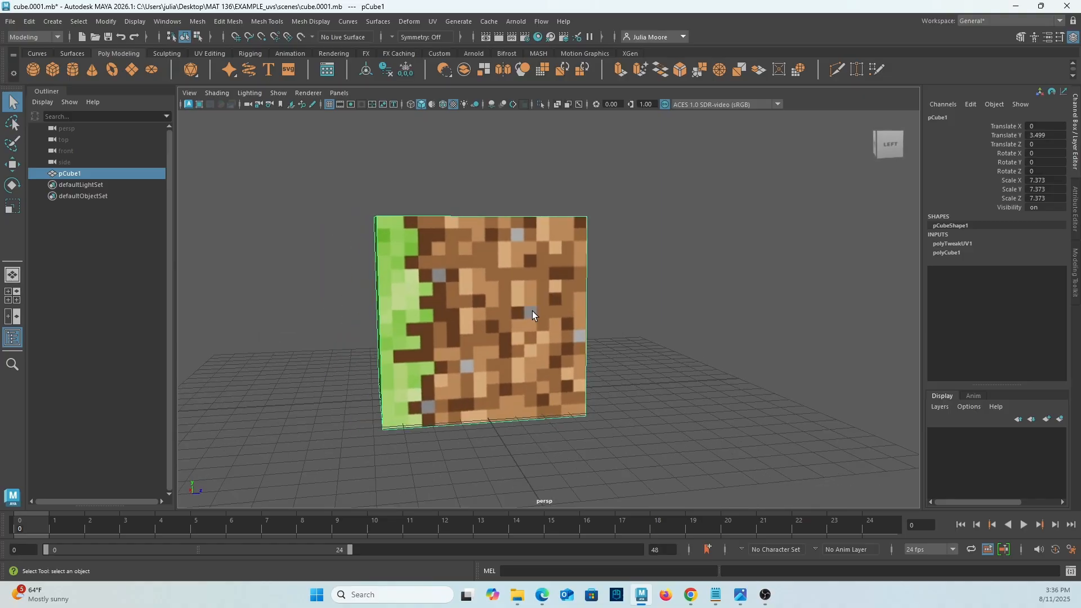
# Rotate the cube 90 degrees around X so its grass side faces up
pyautogui.press('e')
pyautogui.moveTo(470, 248); pyautogui.dragTo(519, 259)
pyautogui.hotkey('ctrl', 'z')
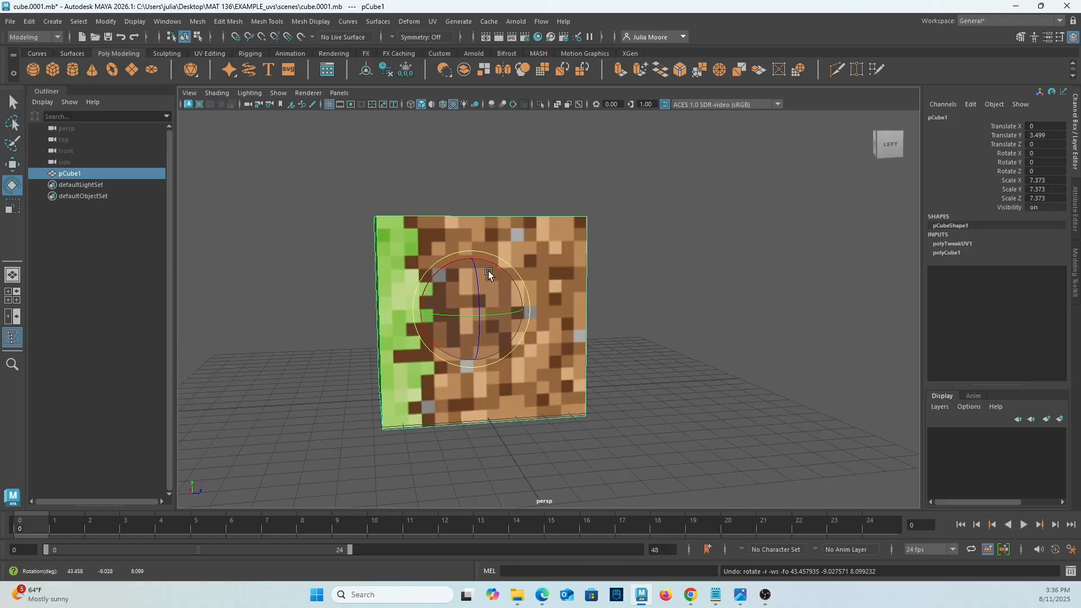
pyautogui.click(499, 273)
pyautogui.moveTo(499, 273); pyautogui.dragTo(547, 356)
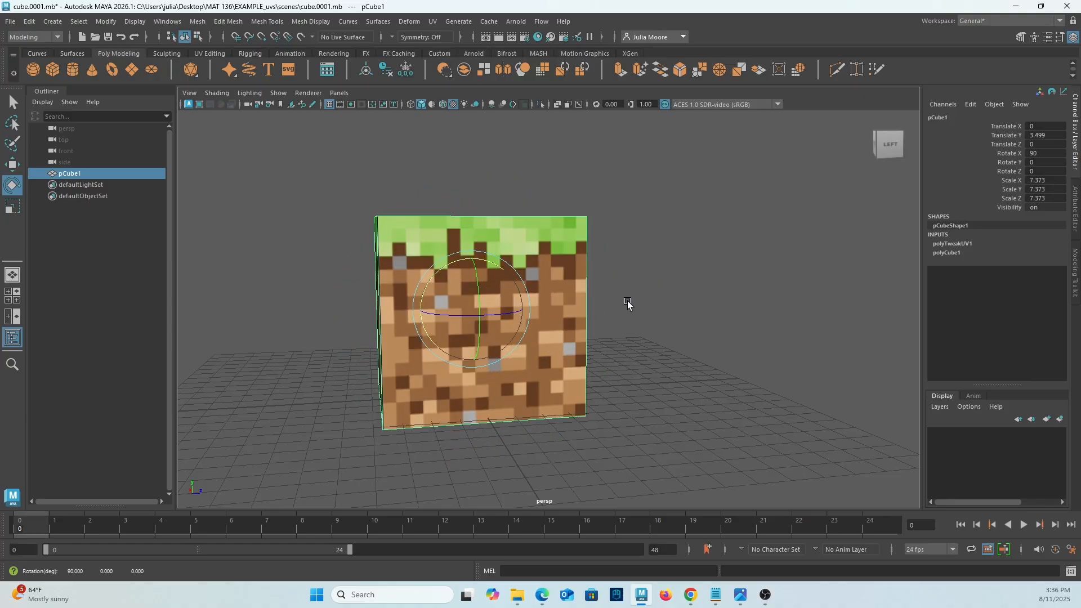
# Deselect the cube and examine how the texture lines up across its top, sides and edges
pyautogui.click(642, 313)
pyautogui.keyDown('alt'); pyautogui.moveTo(643, 312); pyautogui.dragTo(682, 308); pyautogui.keyUp('alt')
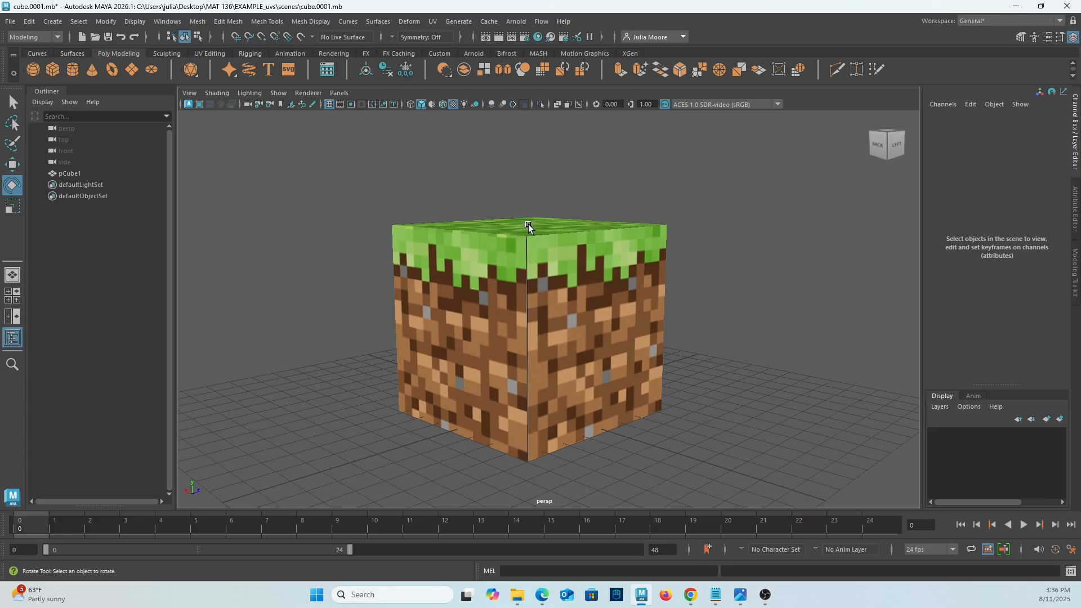
pyautogui.keyDown('alt'); pyautogui.moveTo(455, 326); pyautogui.dragTo(639, 326); pyautogui.keyUp('alt')
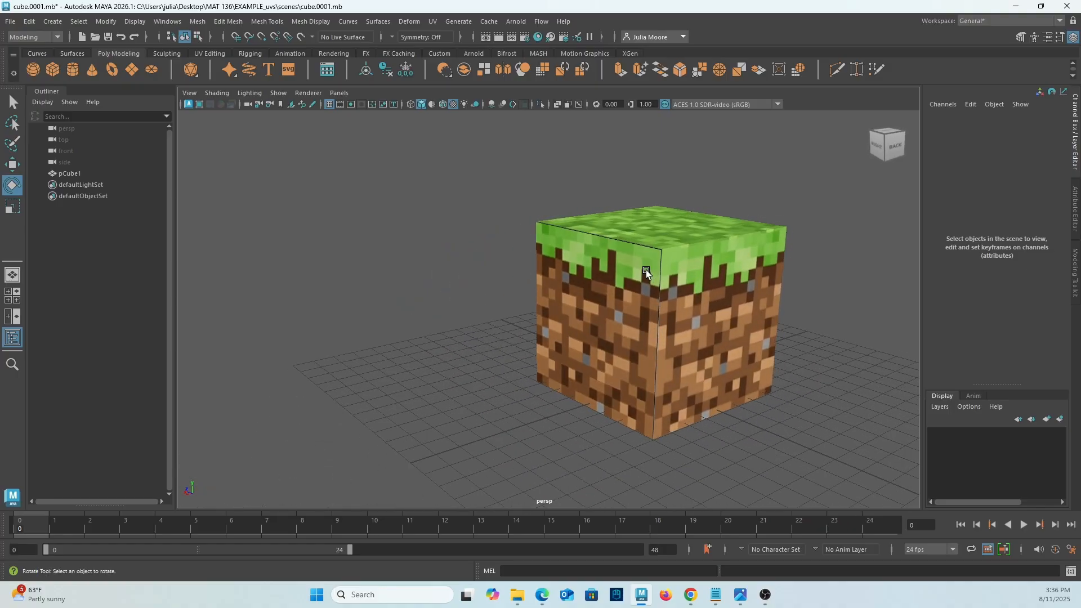
pyautogui.keyDown('alt'); pyautogui.moveTo(659, 426); pyautogui.dragTo(603, 384); pyautogui.keyUp('alt')
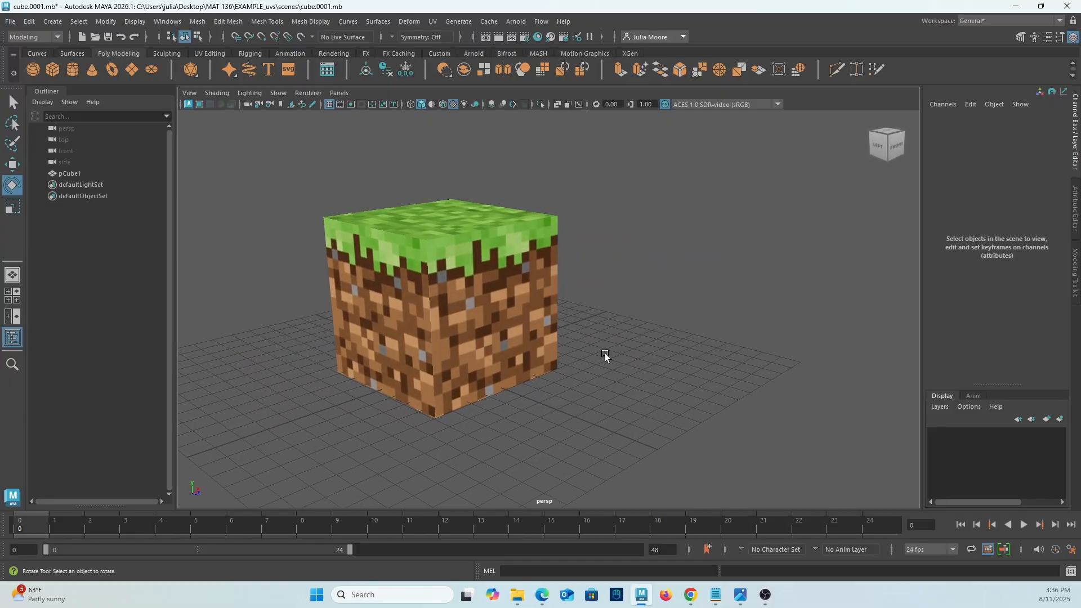
pyautogui.keyDown('alt'); pyautogui.moveTo(589, 353); pyautogui.dragTo(676, 352, button='middle'); pyautogui.keyUp('alt')
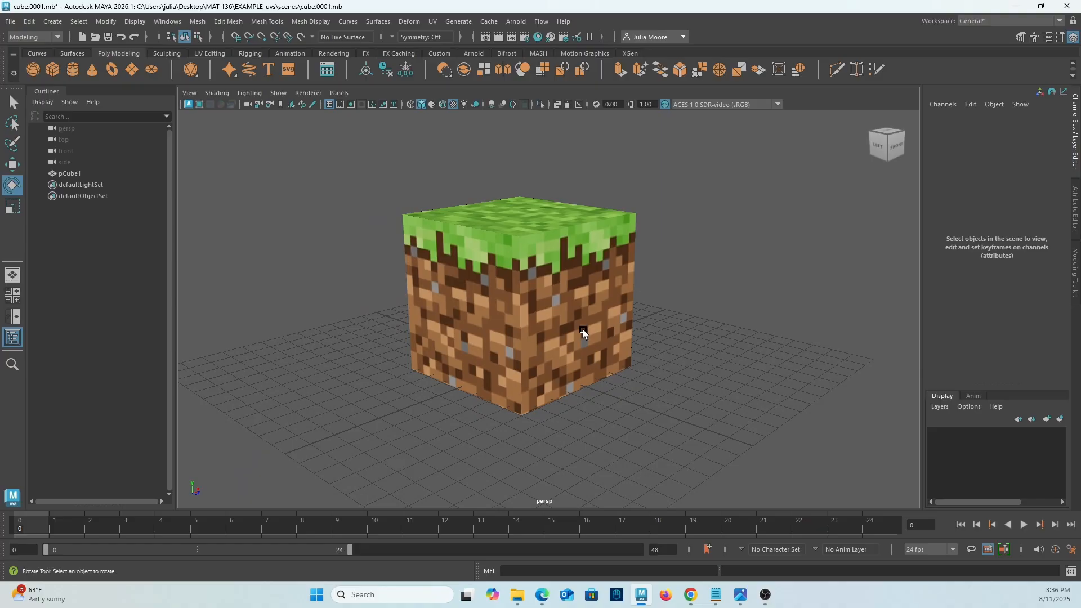
pyautogui.moveTo(636, 407)
pyautogui.keyDown('alt'); pyautogui.mouseDown()
pyautogui.moveTo(572, 418)
pyautogui.moveTo(674, 403)
pyautogui.moveTo(599, 397)
pyautogui.moveTo(626, 426)
pyautogui.moveTo(638, 408)
pyautogui.mouseUp(); pyautogui.keyUp('alt')
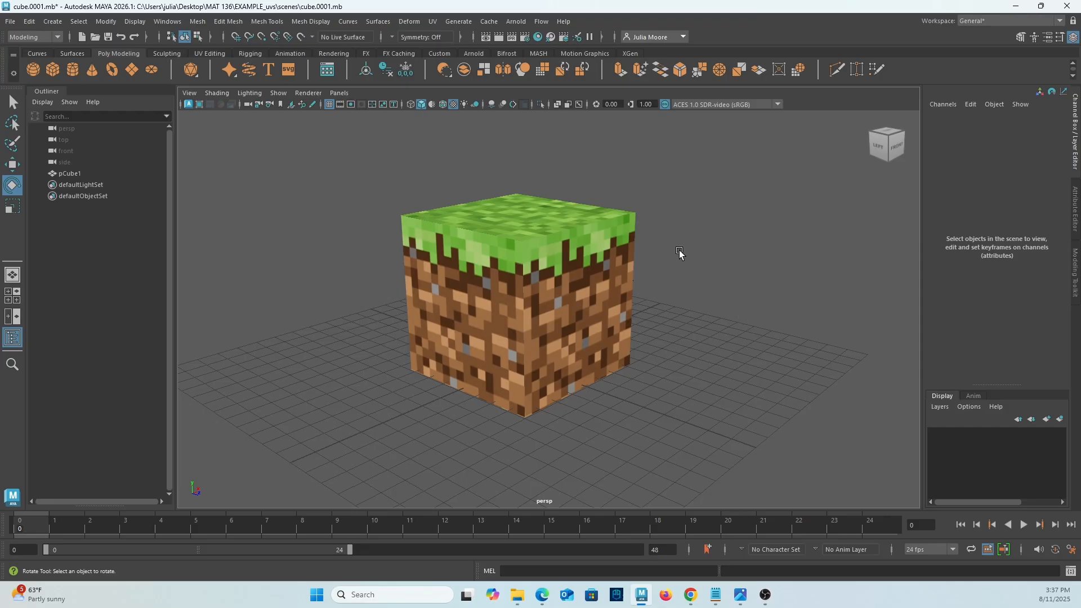
# Bring back the Hypershade, select the cube, and place the window beside it to view the minecraft_cube properties
pyautogui.click(544, 41)
pyautogui.moveTo(495, 7); pyautogui.dragTo(282, 38)
pyautogui.click(585, 281)
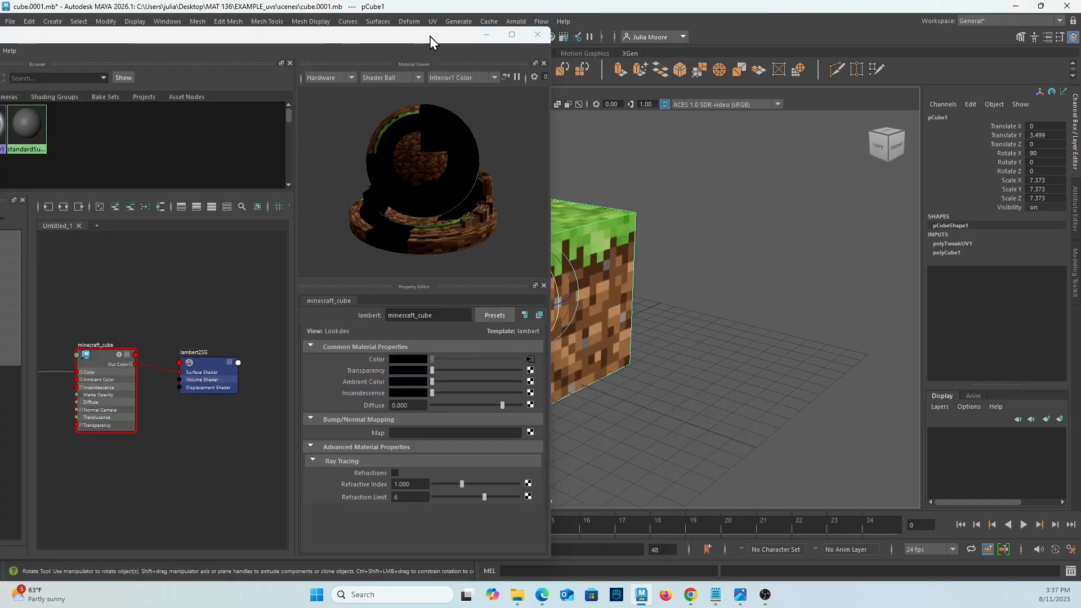
pyautogui.moveTo(430, 36); pyautogui.dragTo(296, 41)
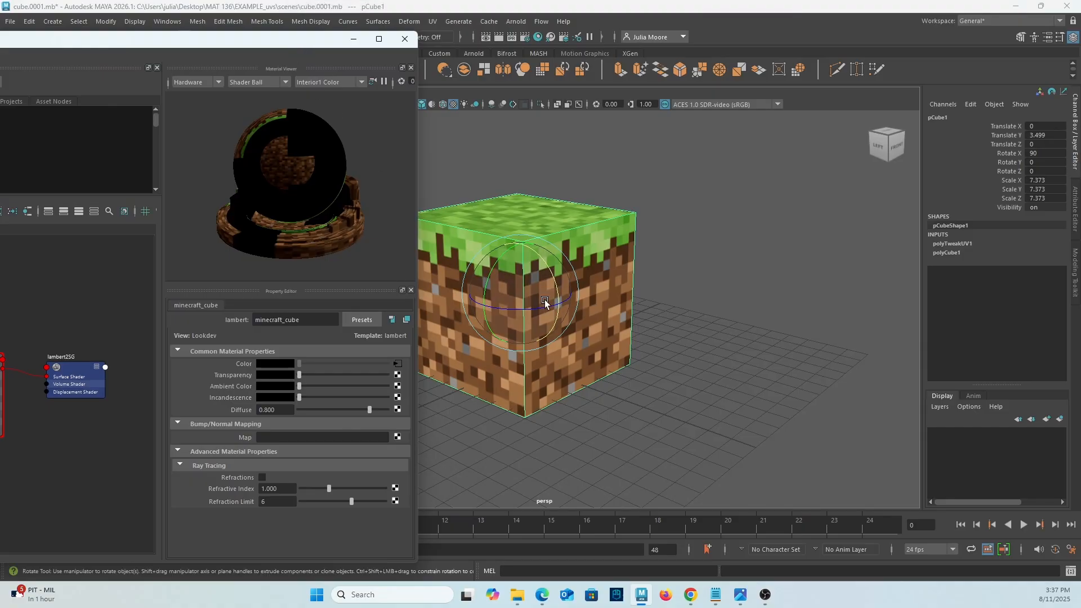